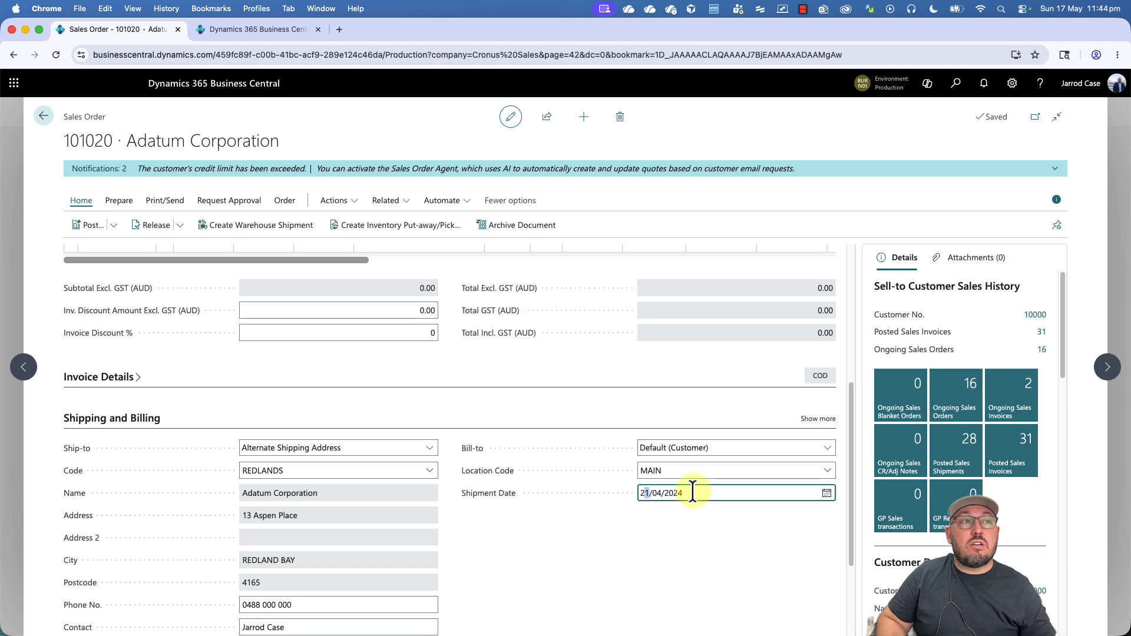
Step: Set the sales order's Ship-to option to Custom Address
left_click(360, 449)
left_click(321, 460)
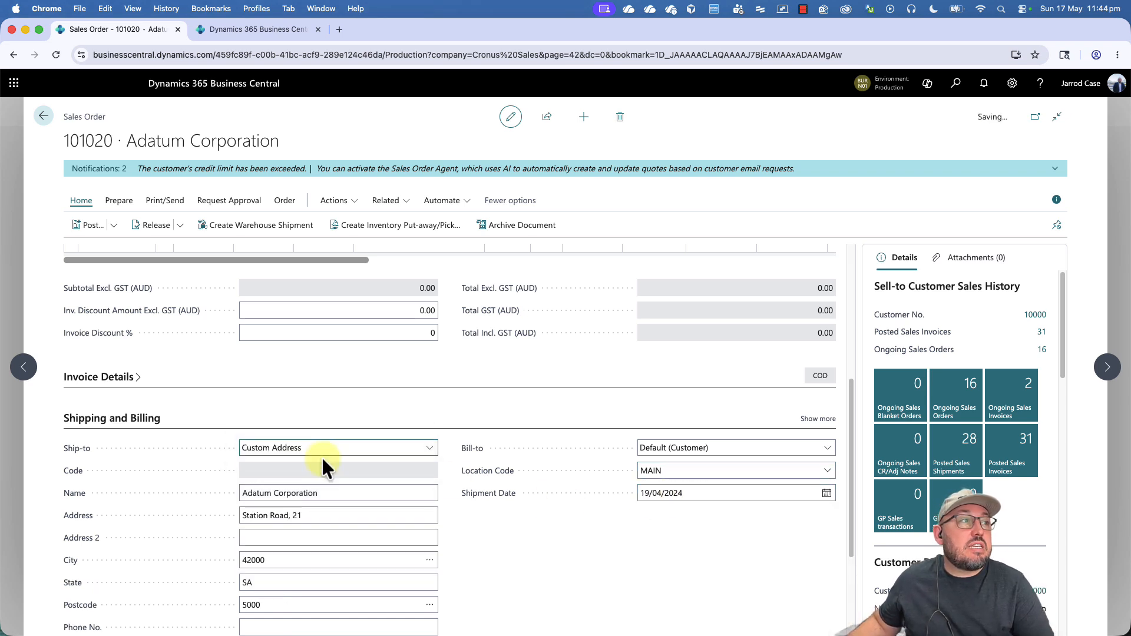
scroll(320, 455, "down", 3)
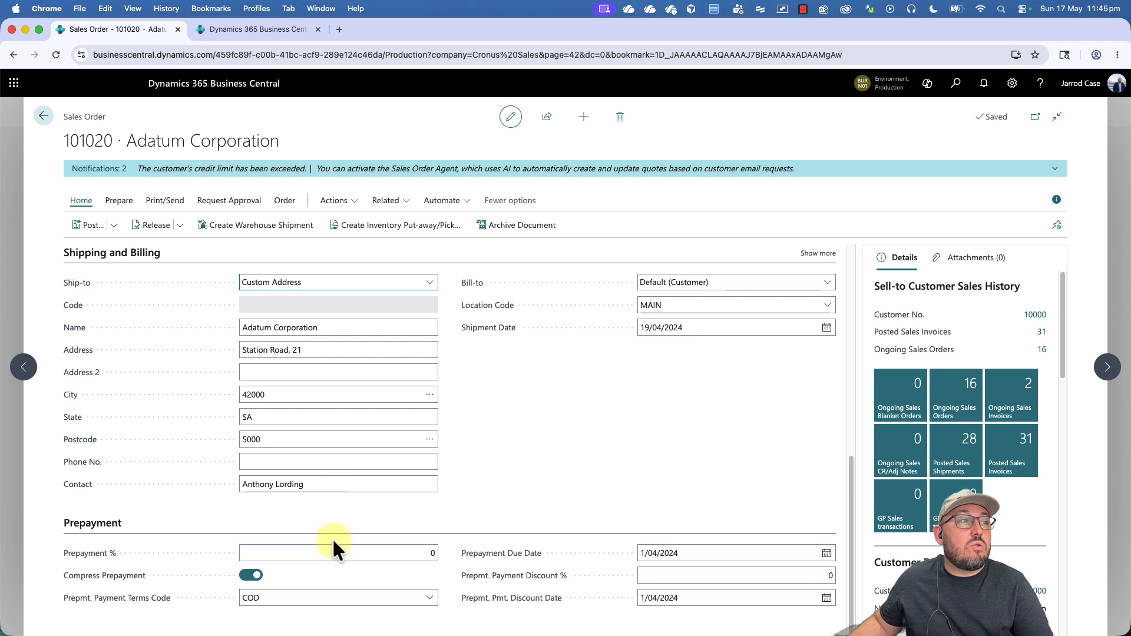
Step: Add item 1896-S ATHENS Desk to the sales lines with a quantity of 5, and widen the Special Order column
scroll(336, 567, "up", 7)
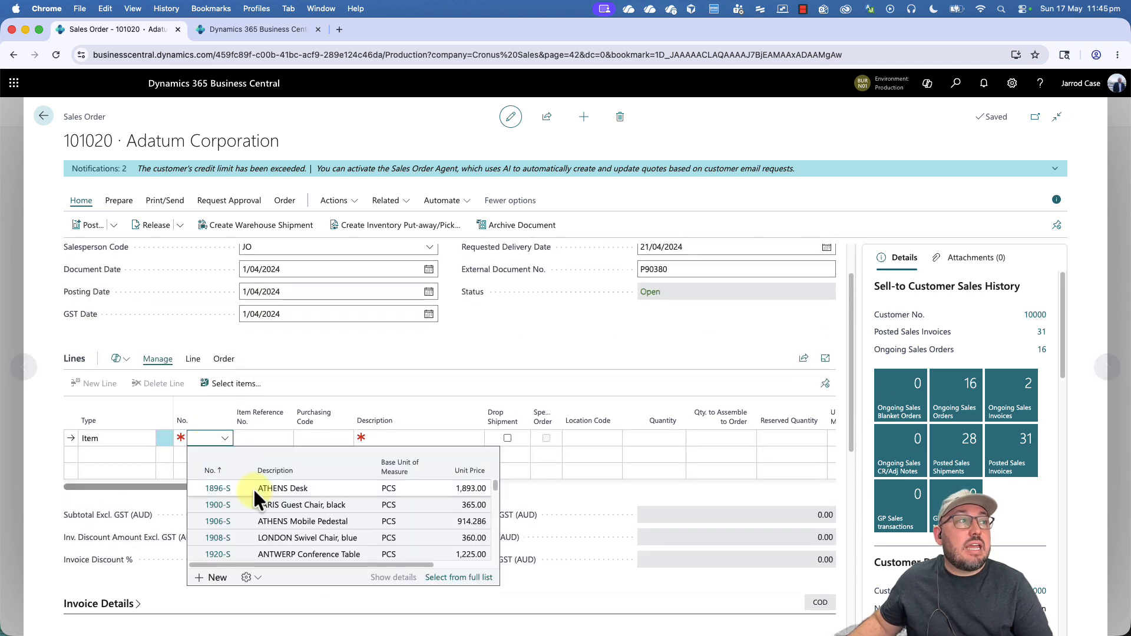
left_click(257, 486)
left_click(658, 437)
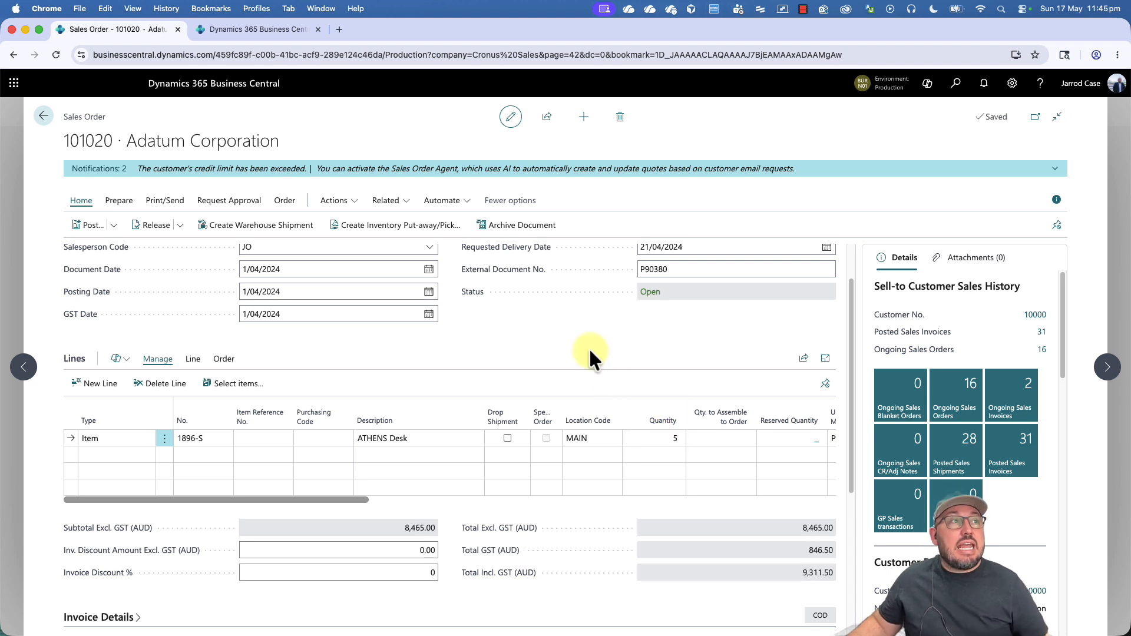
left_click_drag(573, 406, 587, 406)
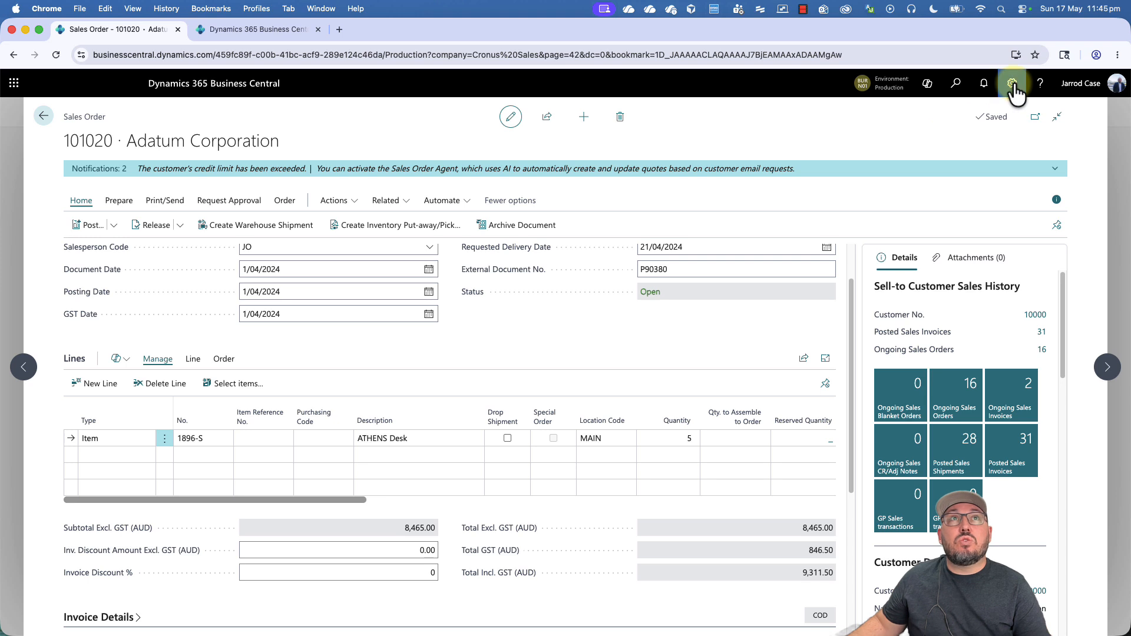
Step: Personalise the Sales Order page to view the fields that can be added to the Lines section, and finish without adding any
left_click(1013, 84)
left_click(977, 169)
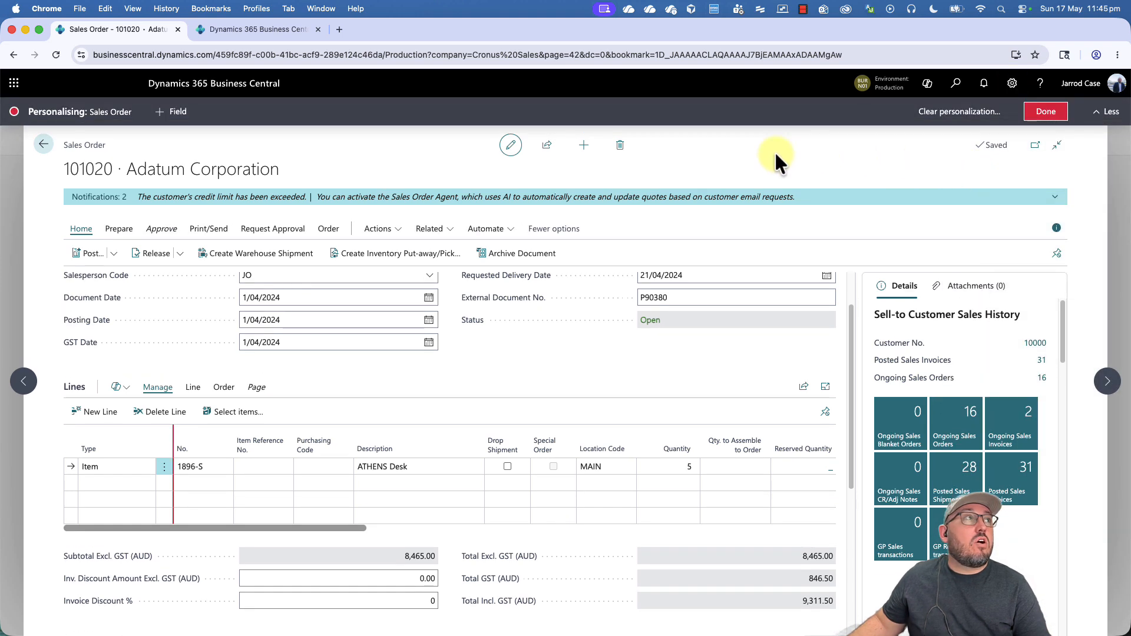
left_click(177, 112)
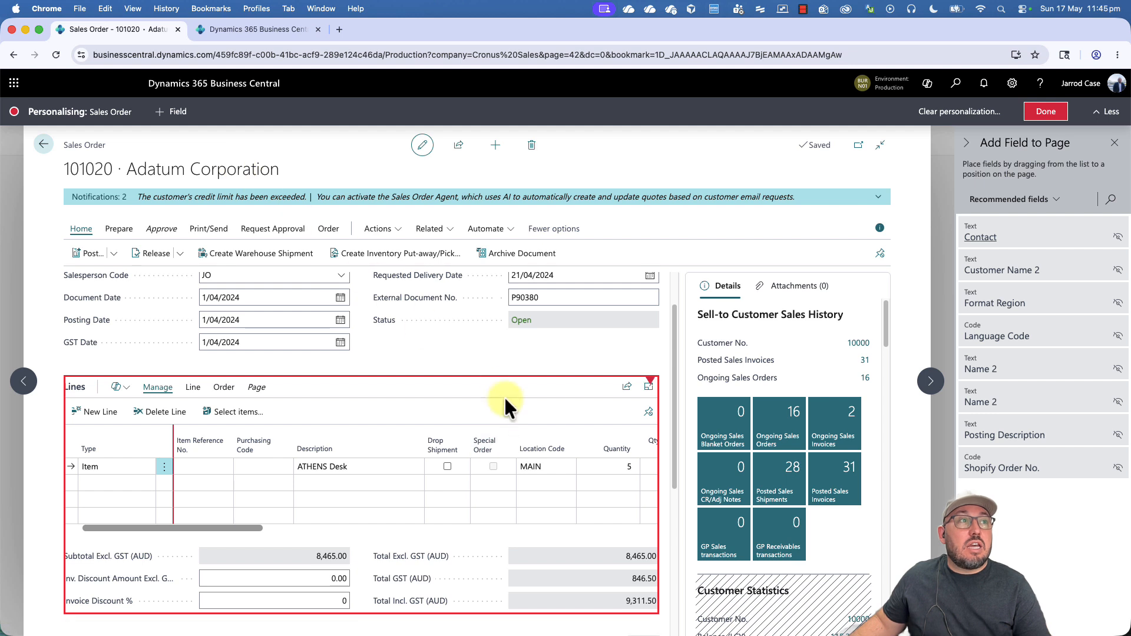
left_click(505, 399)
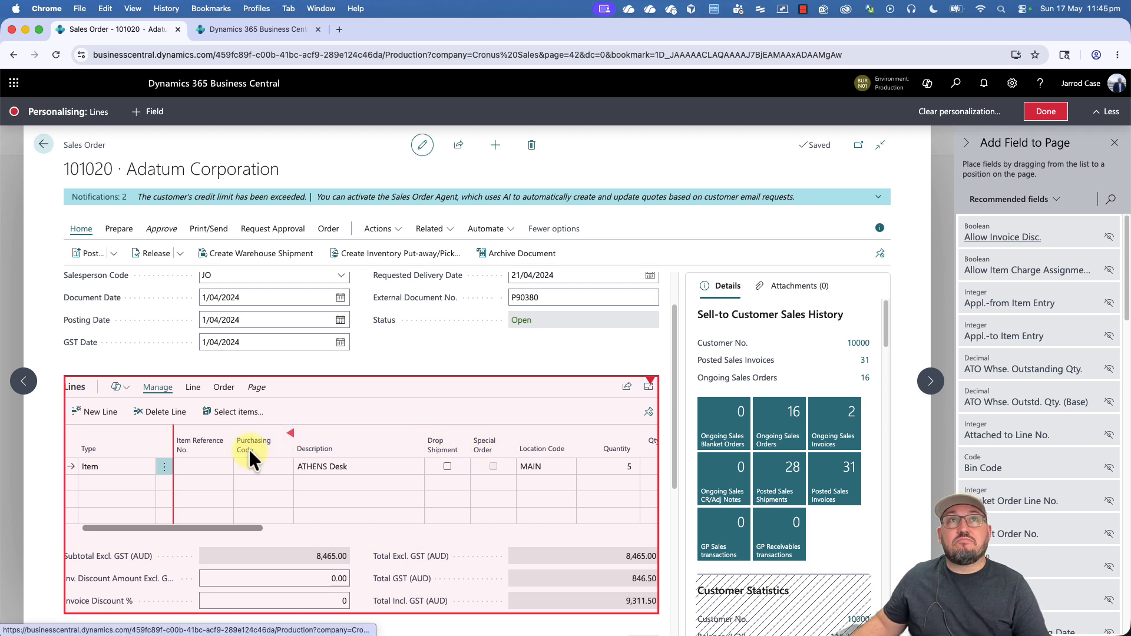
left_click(1049, 110)
Step: Set the Purchasing Code of the ATHENS Desk sales line to DROP SHIP
left_click(311, 438)
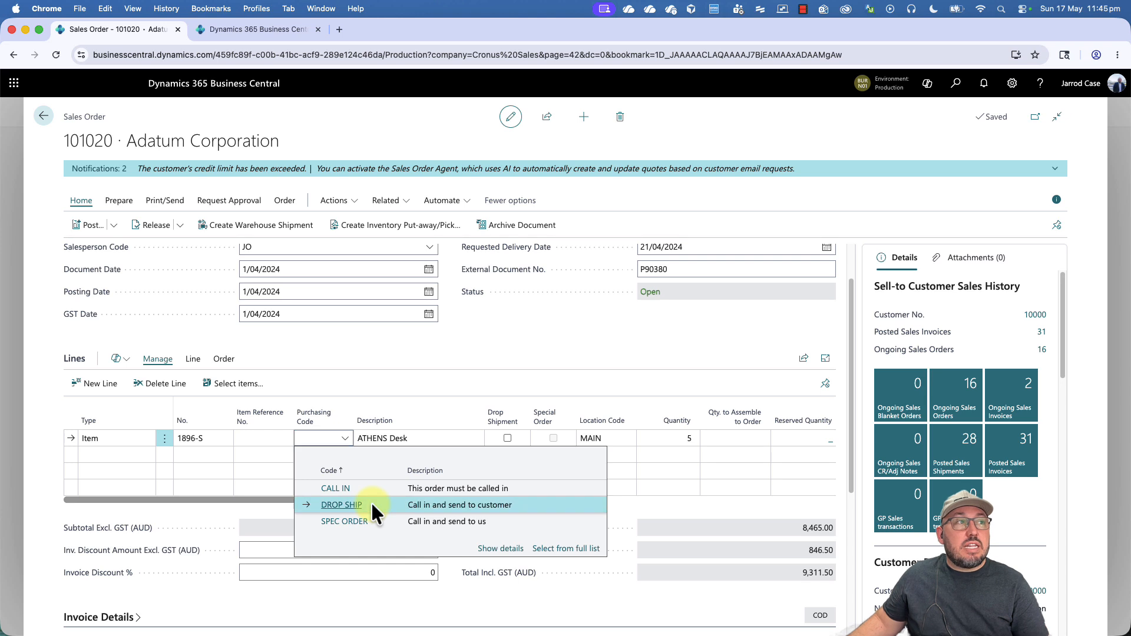
left_click(370, 505)
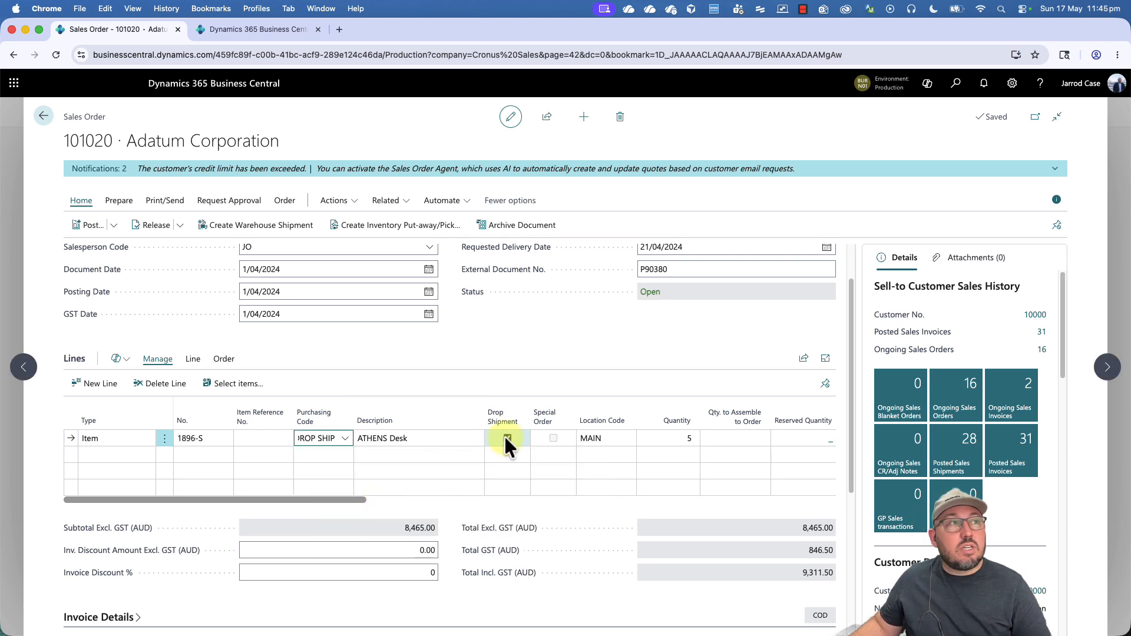
left_click(494, 355)
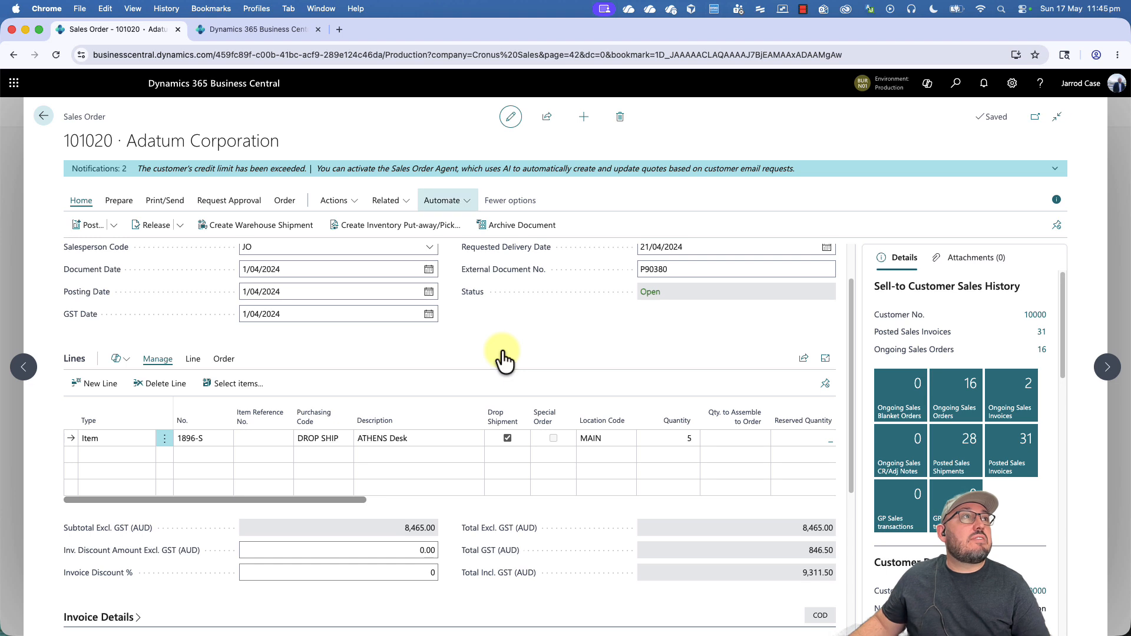
Step: Dismiss the credit limit notification and stop the Sales Order Agent notification from showing again
left_click(1055, 170)
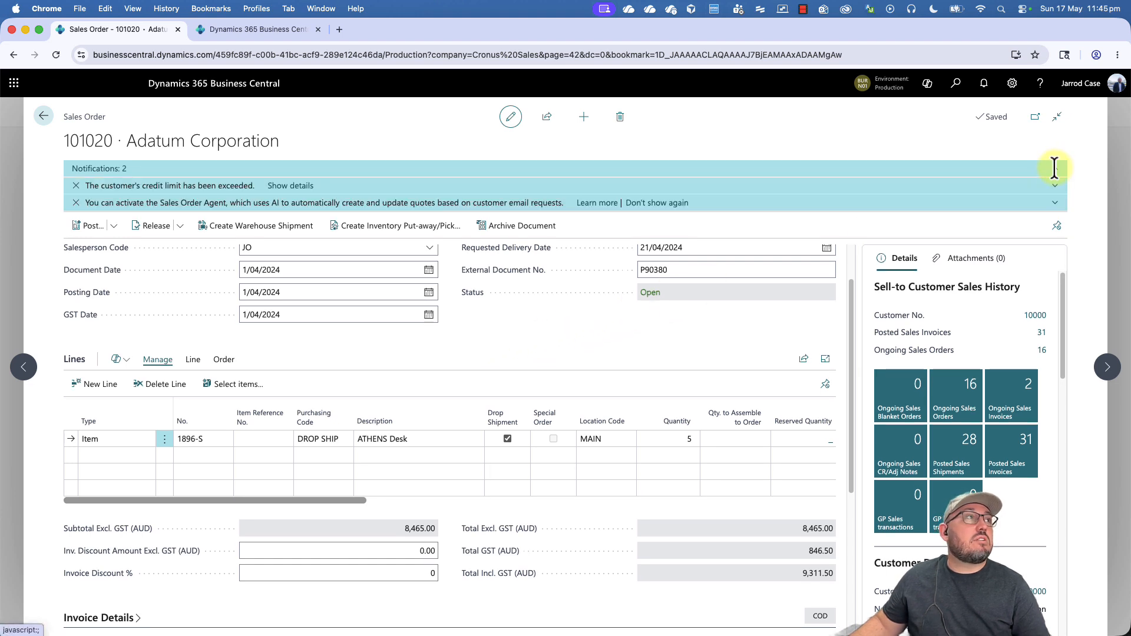
left_click(75, 186)
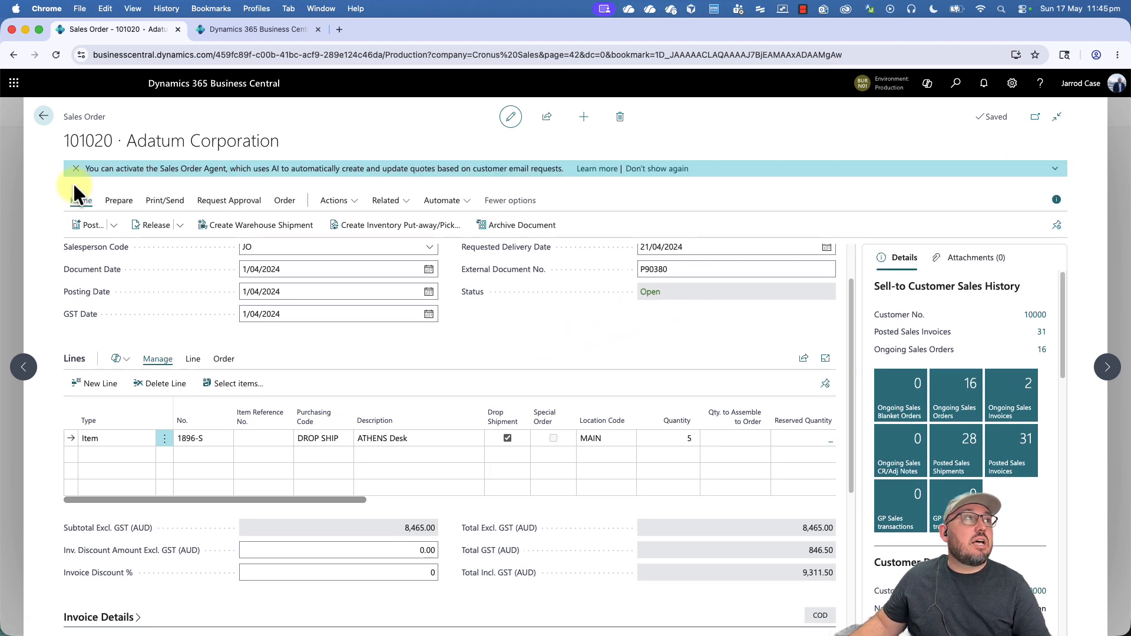
left_click(656, 169)
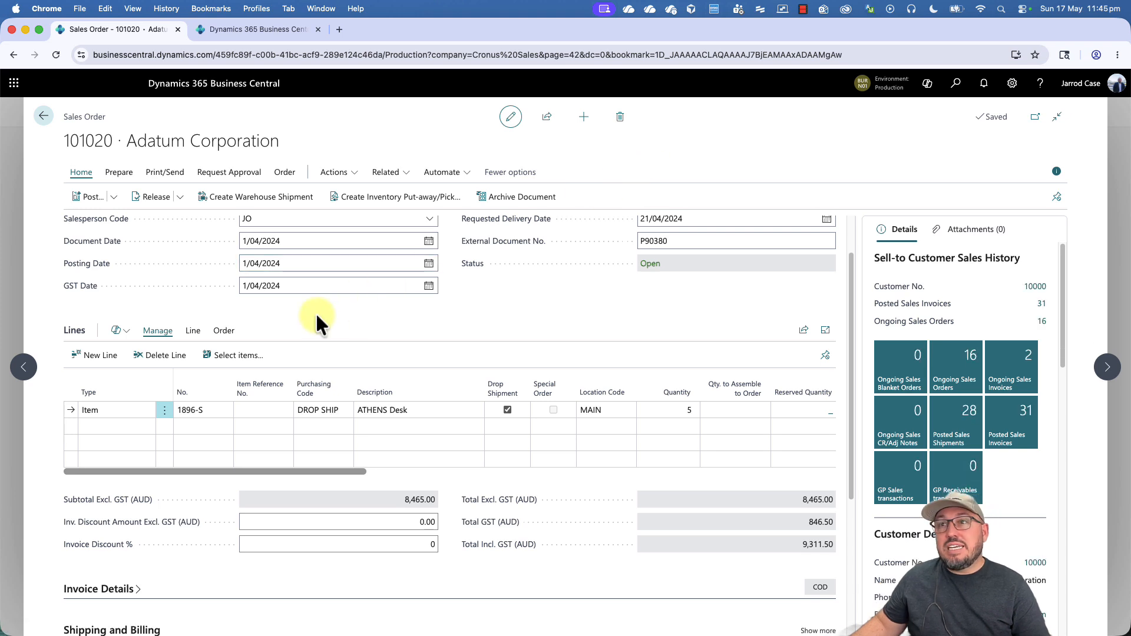
scroll(316, 312, "up", 2)
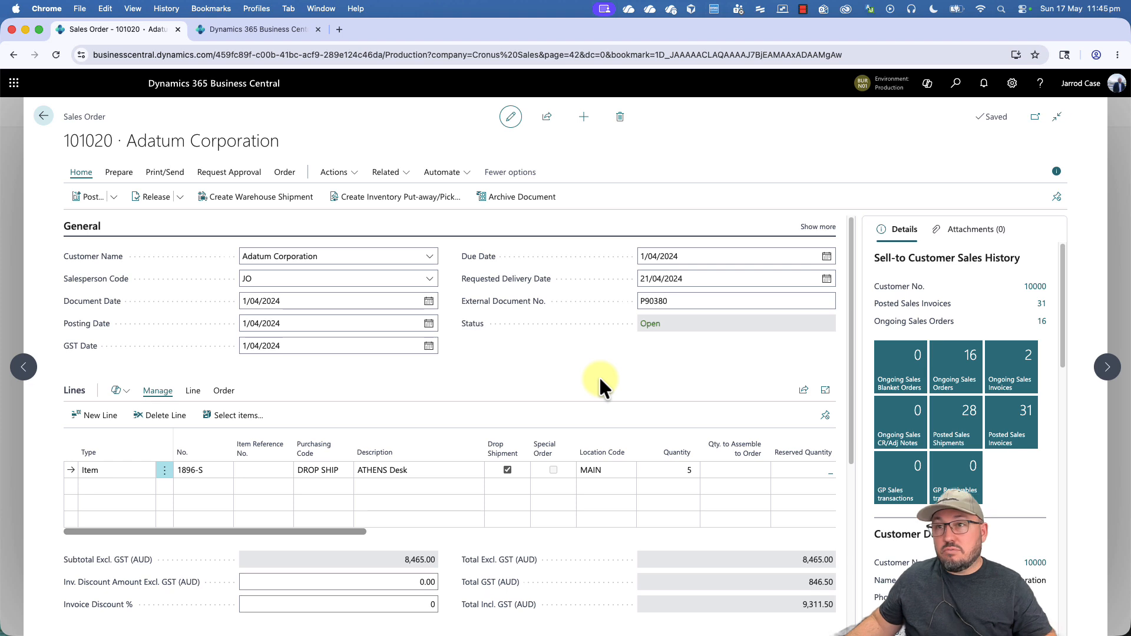
Step: In the other Business Central browser tab, create a new purchase order for vendor Fabrikam, Inc
left_click(272, 30)
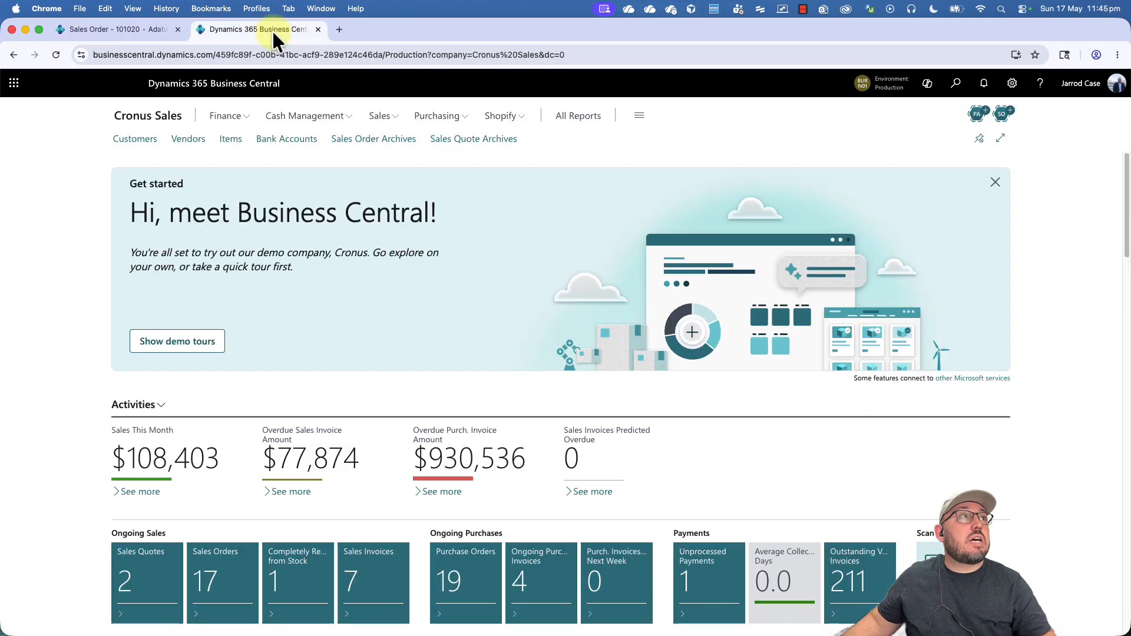
left_click(433, 118)
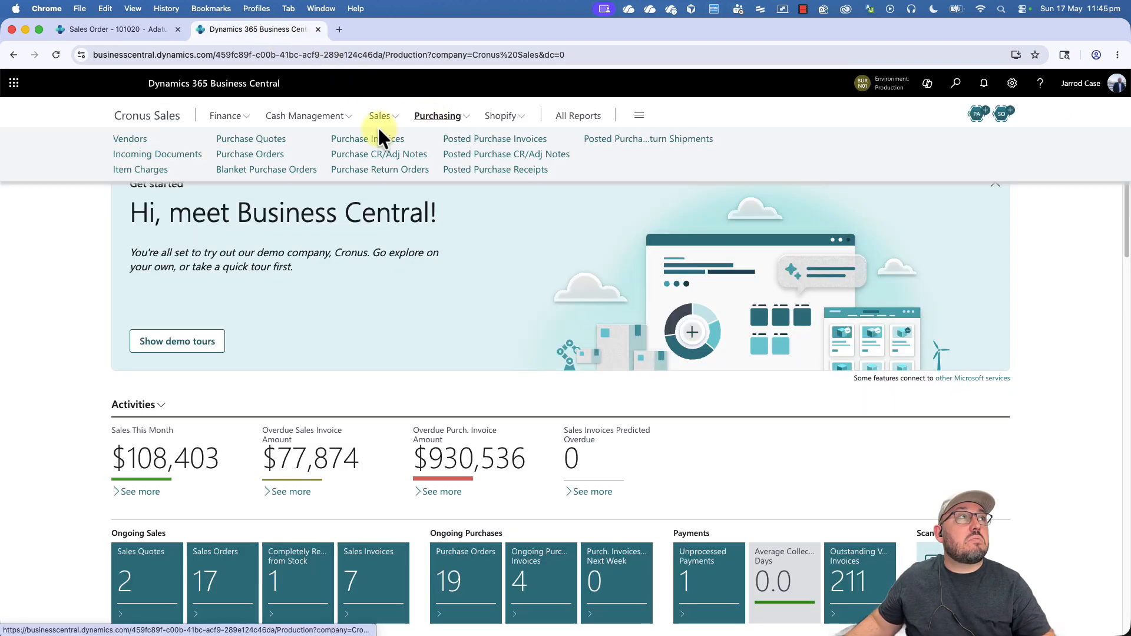
left_click(249, 154)
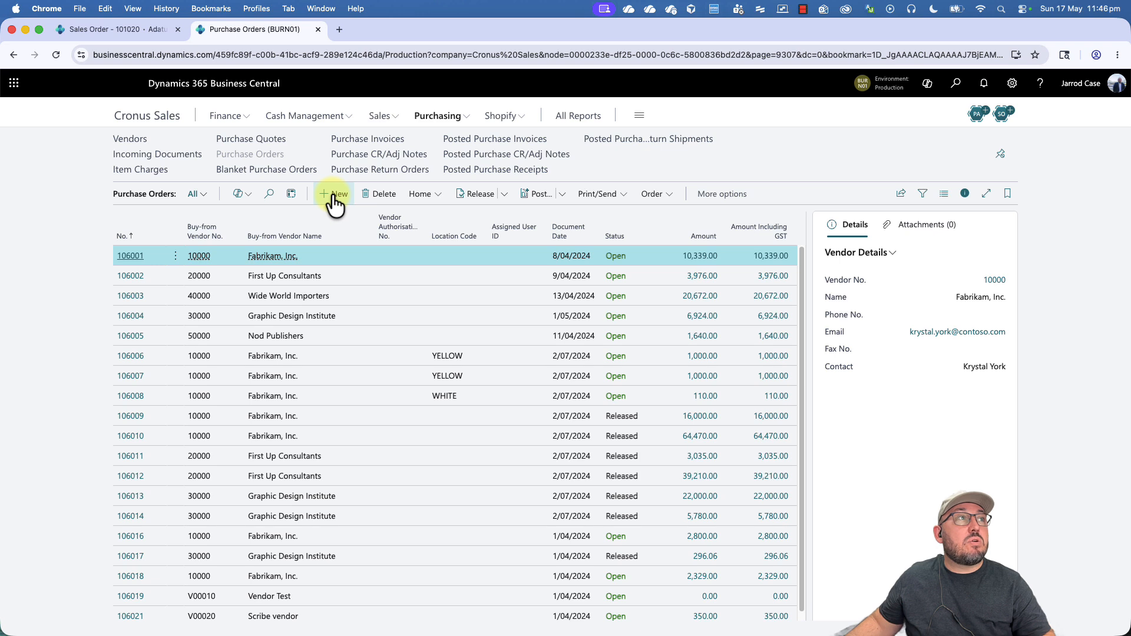
left_click(333, 196)
left_click(430, 257)
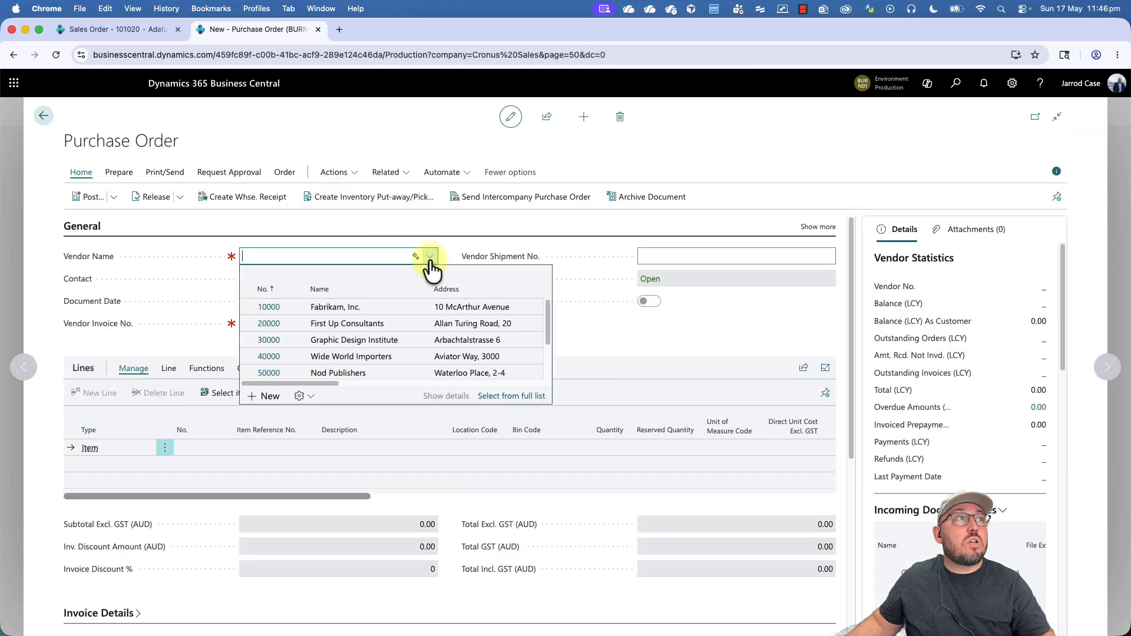
left_click(384, 304)
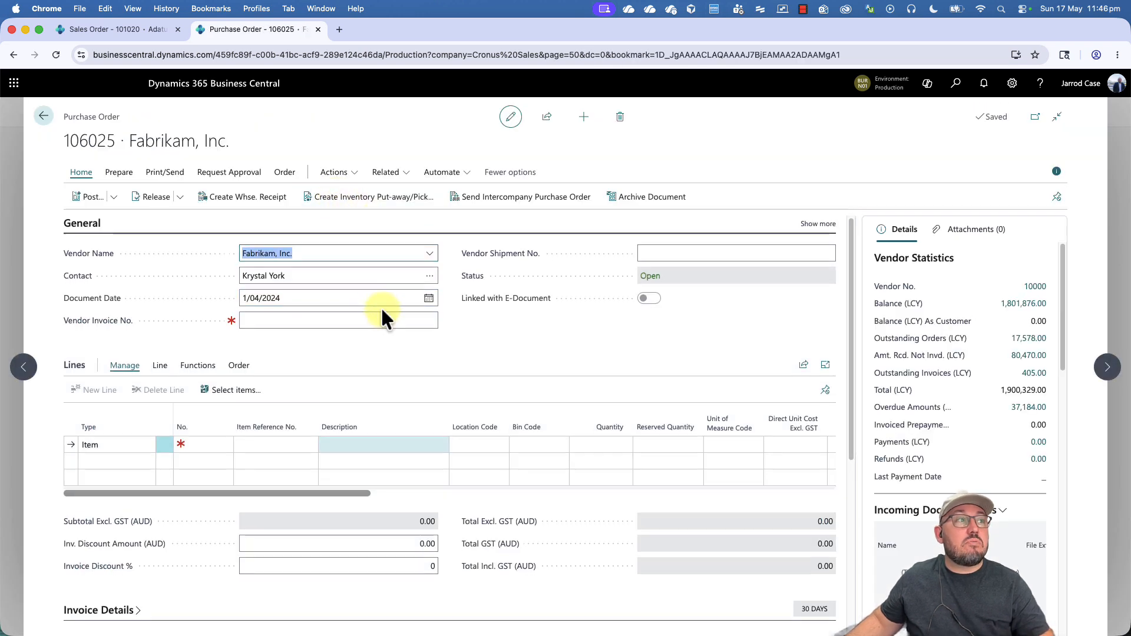
Step: Set the purchase order's Ship-to to Customer Address for Adatum Corporation and accept the dimension update
scroll(371, 336, "down", 5)
left_click(360, 380)
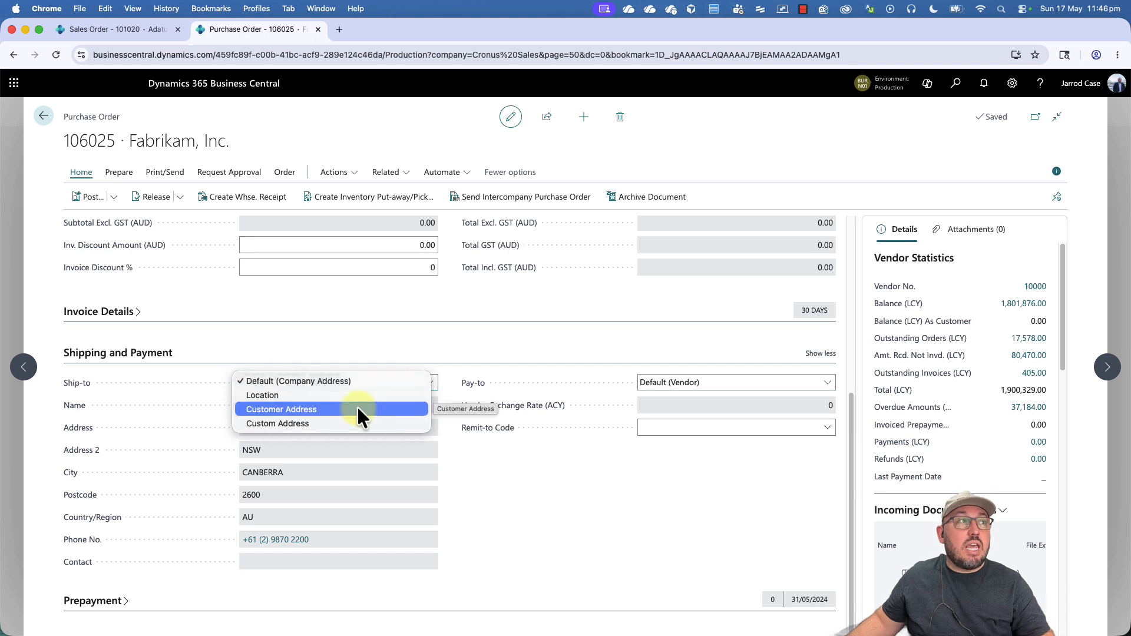
left_click(358, 407)
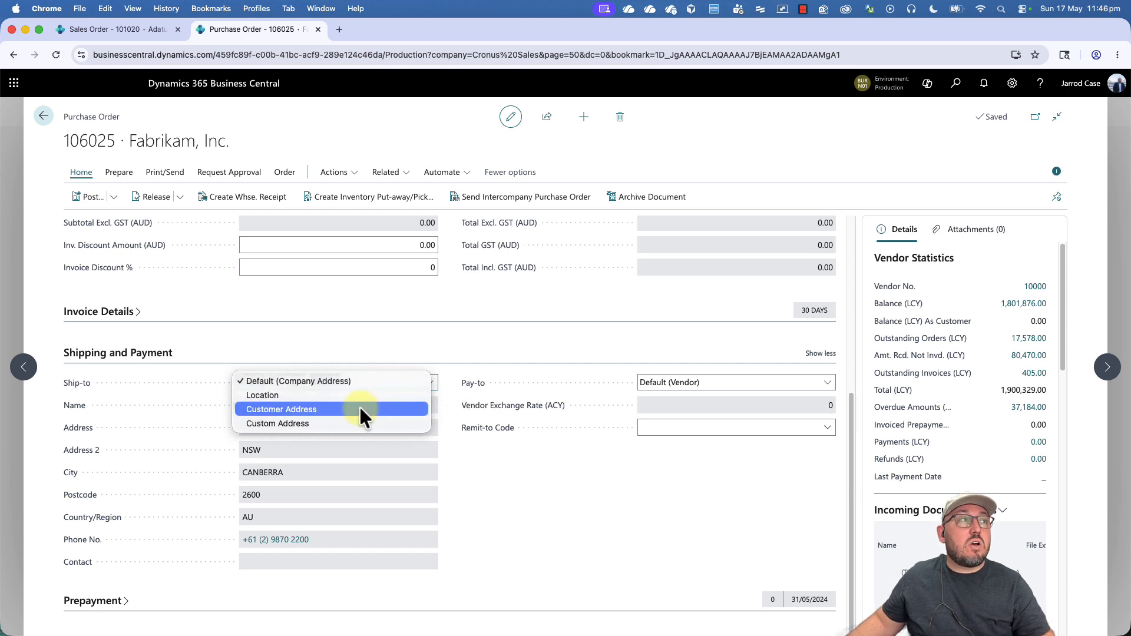
left_click(360, 408)
left_click(428, 404)
left_click(388, 451)
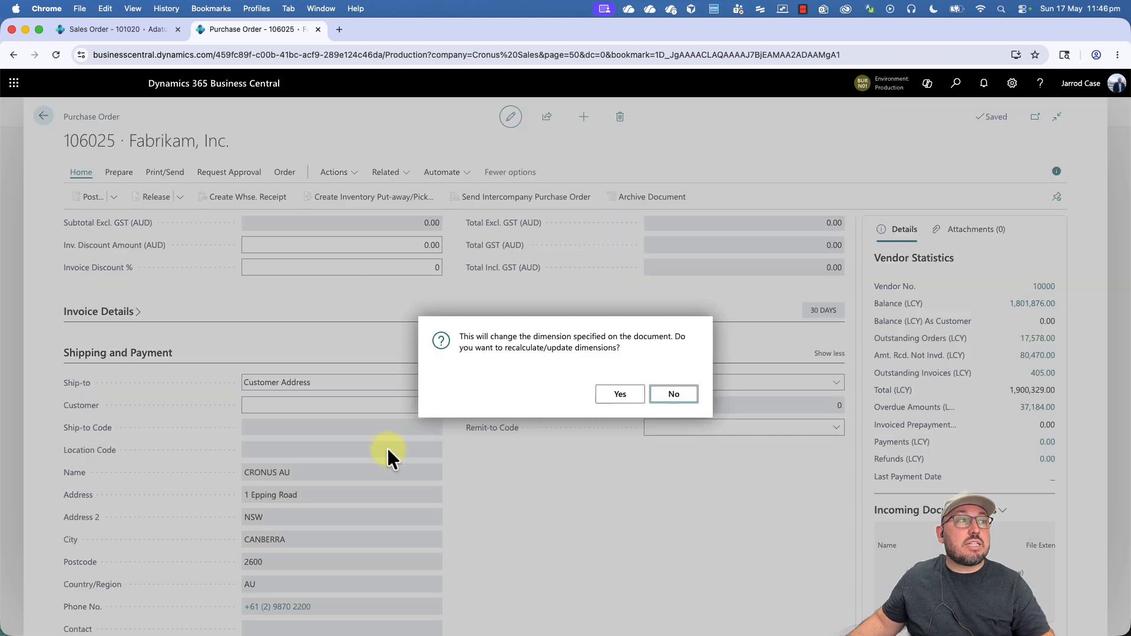
left_click(621, 399)
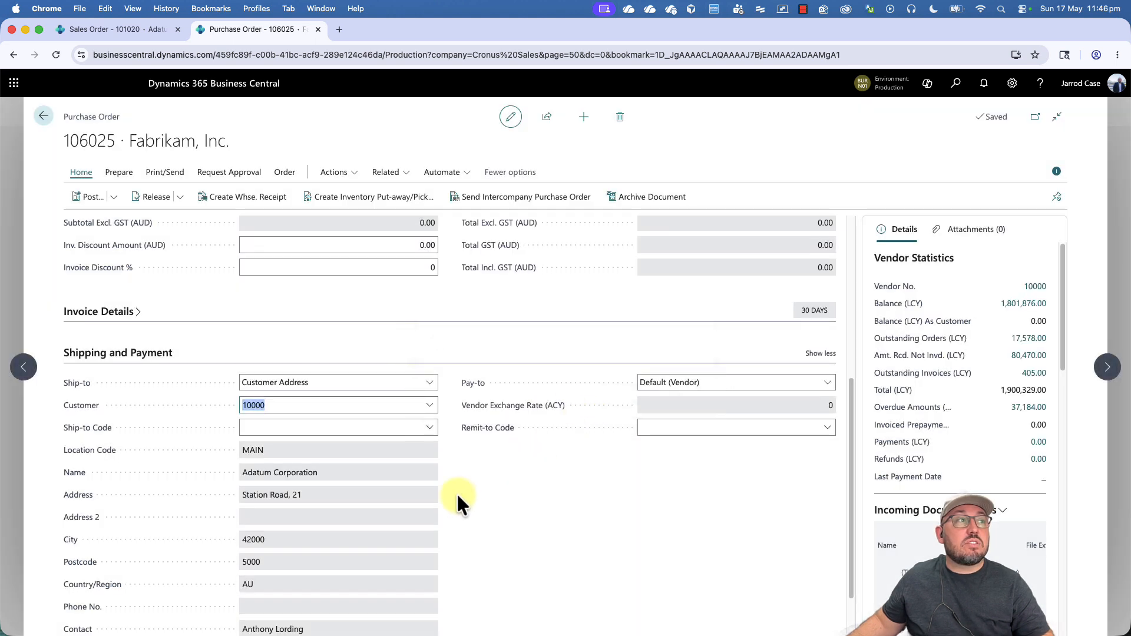
Step: Get the drop shipment lines into the purchase order from Adatum Corporation's highest-numbered sales order, sorting the list by number in descending order
left_click(334, 172)
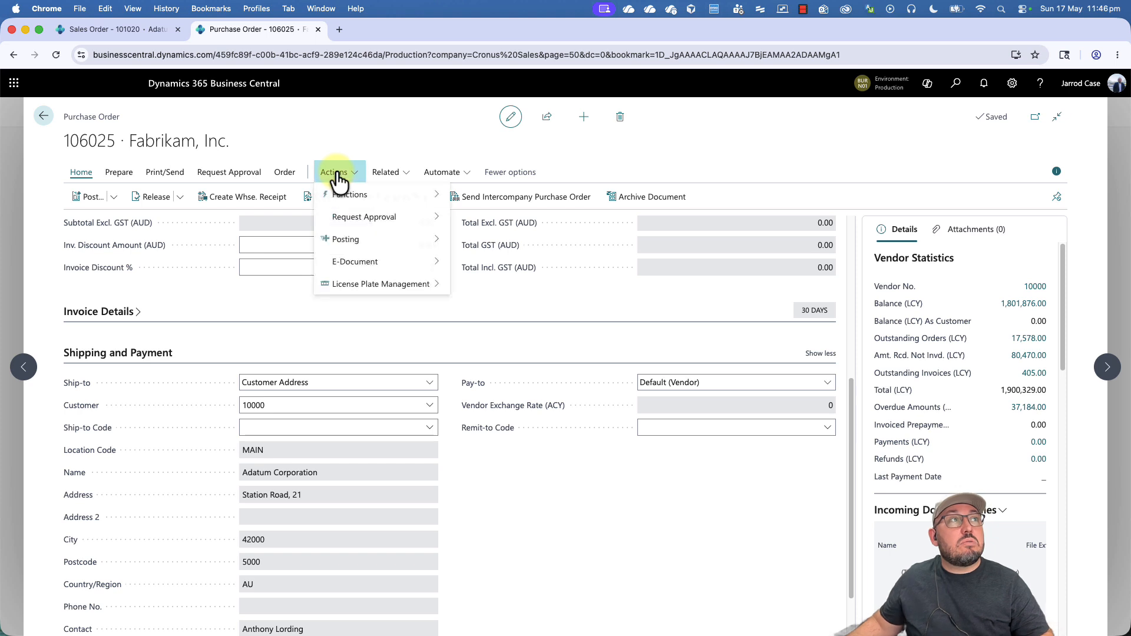
mouse_move(361, 198)
mouse_move(514, 224)
left_click(613, 217)
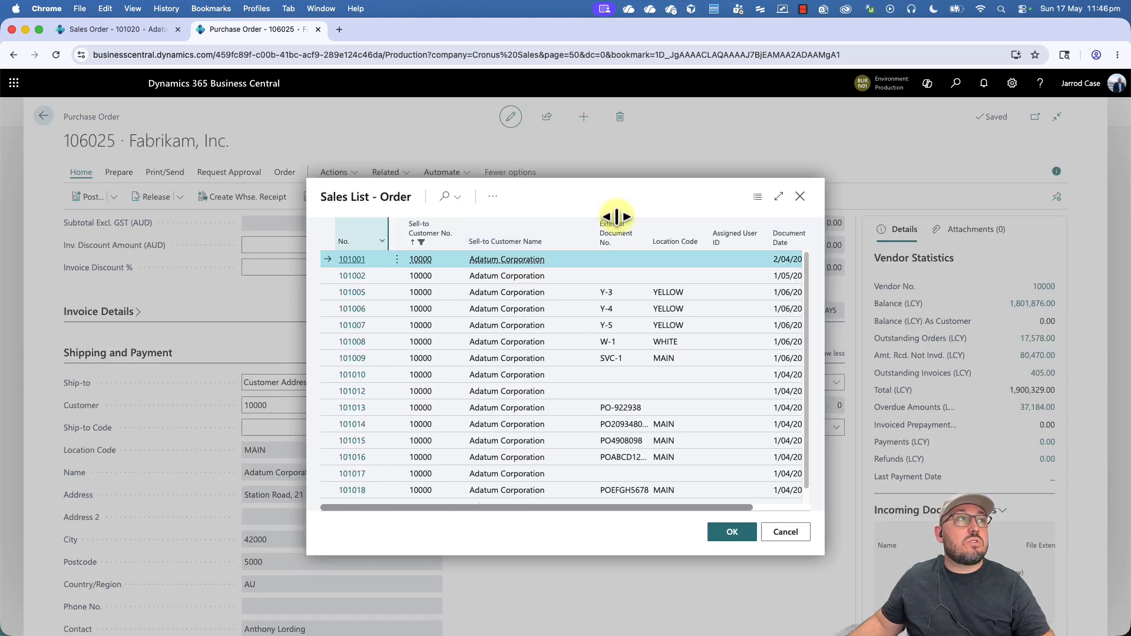
left_click(343, 242)
left_click(344, 242)
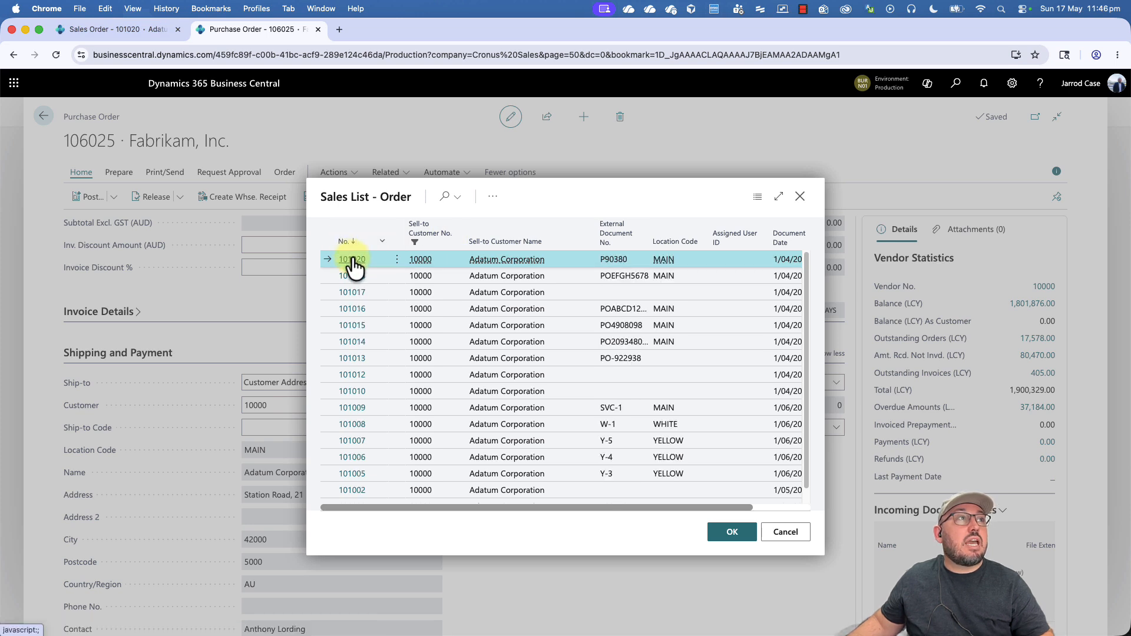
left_click(352, 261)
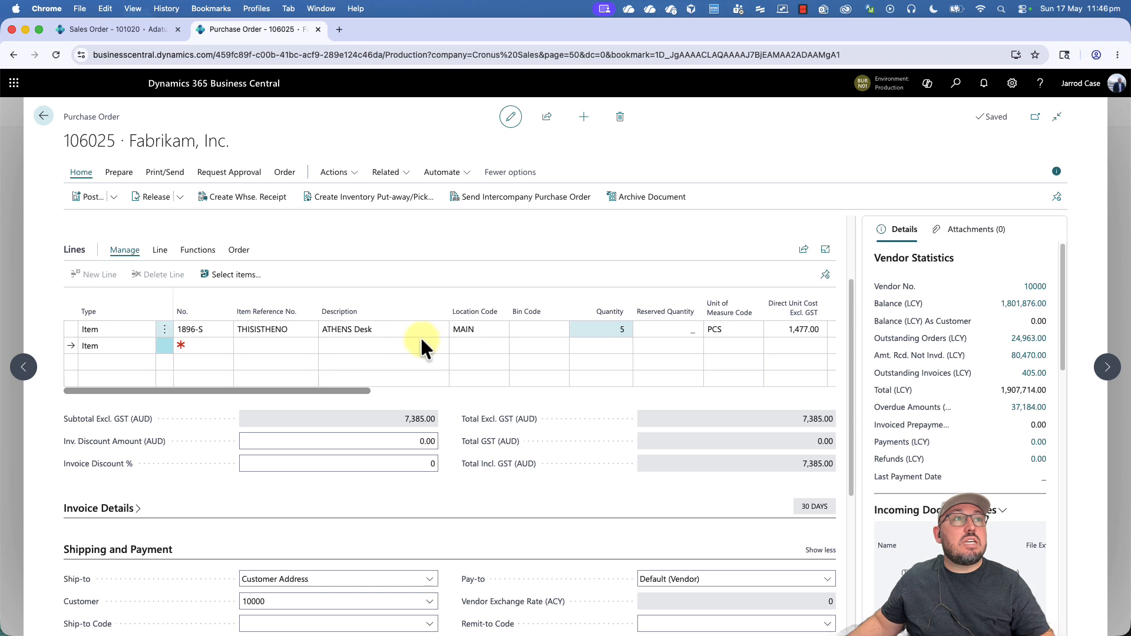
Step: View the sales order linked to the ATHENS Desk drop shipment line, and return to the purchase order's shipping details
left_click(284, 329)
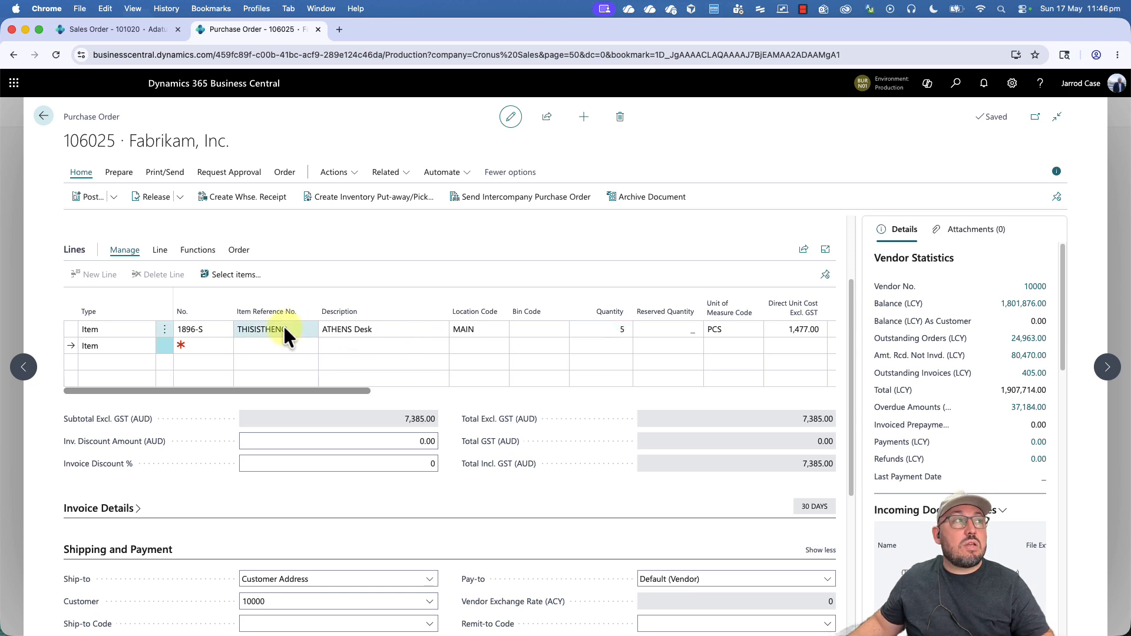
left_click(284, 334)
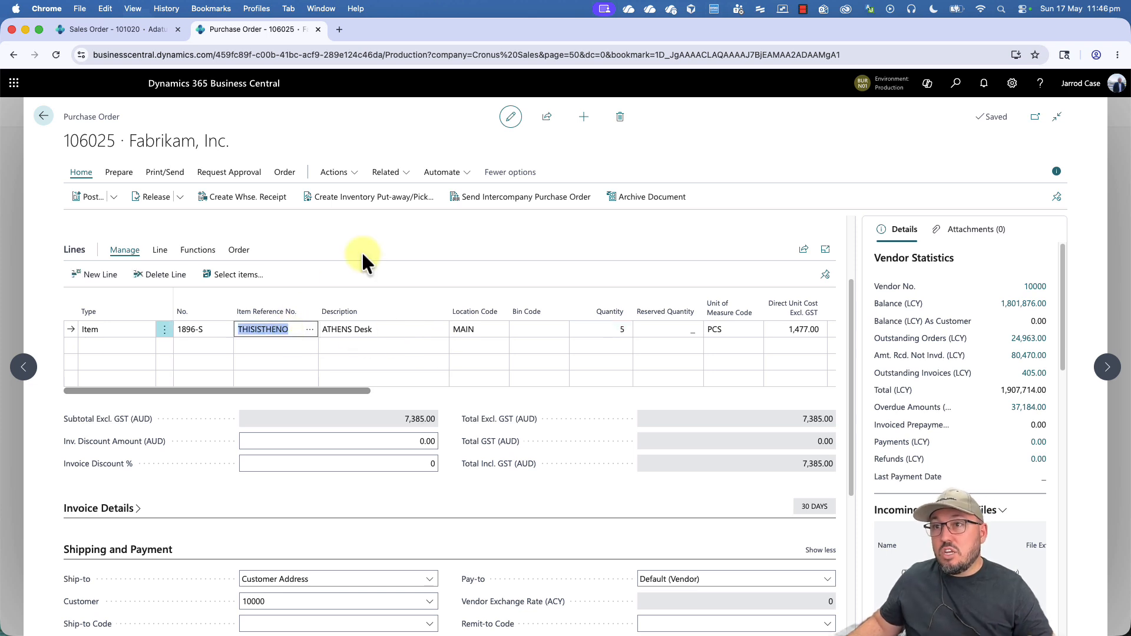
left_click(239, 249)
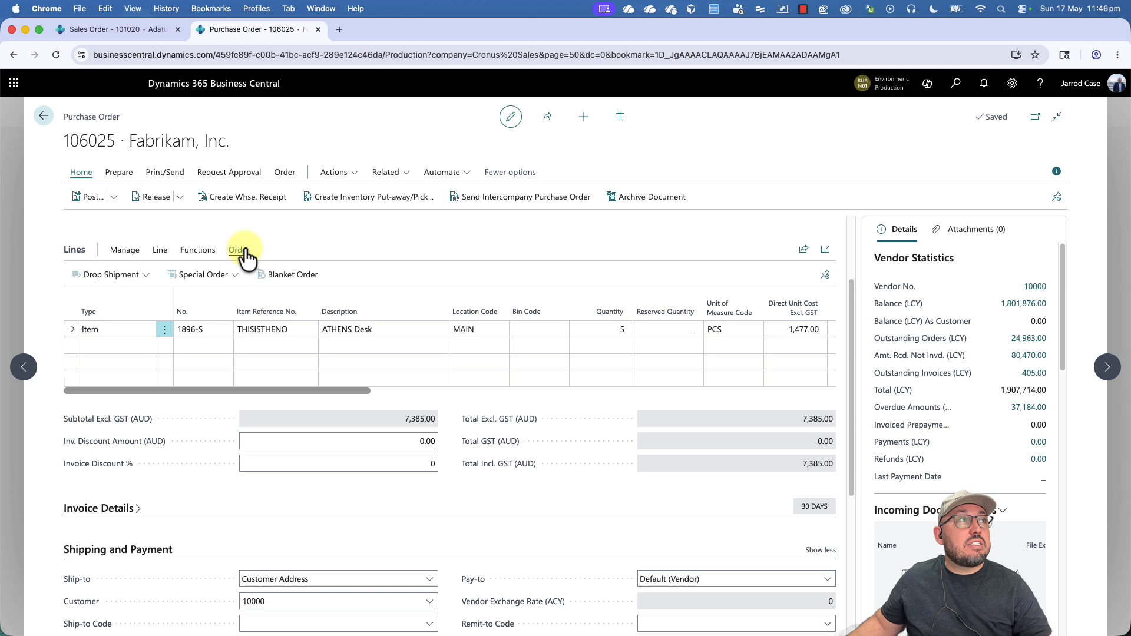
left_click(145, 275)
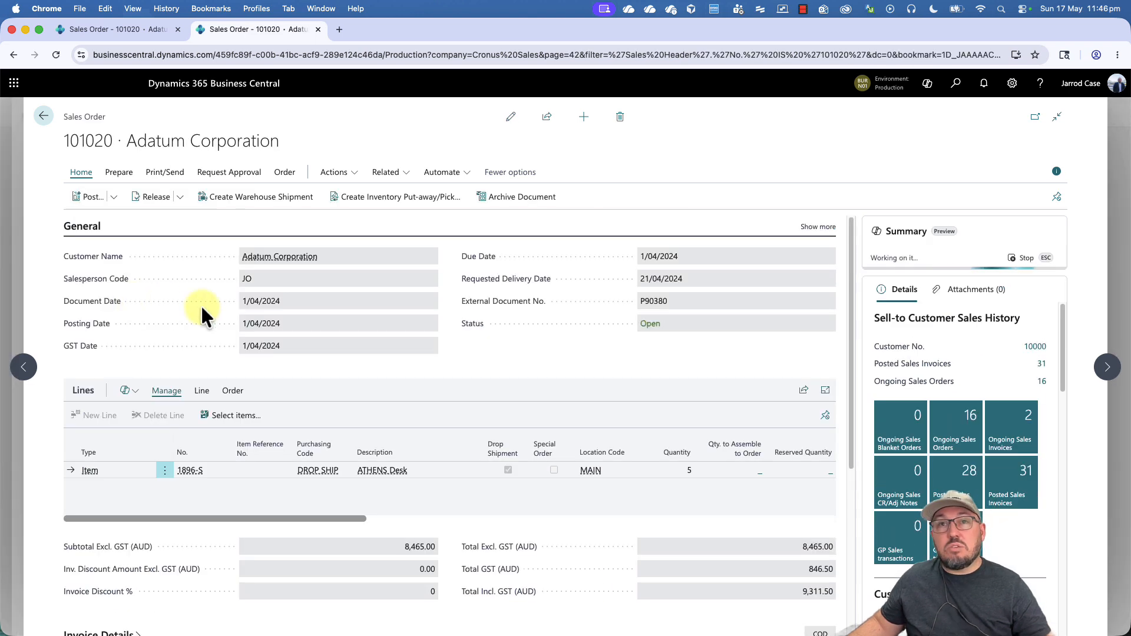
key("Escape")
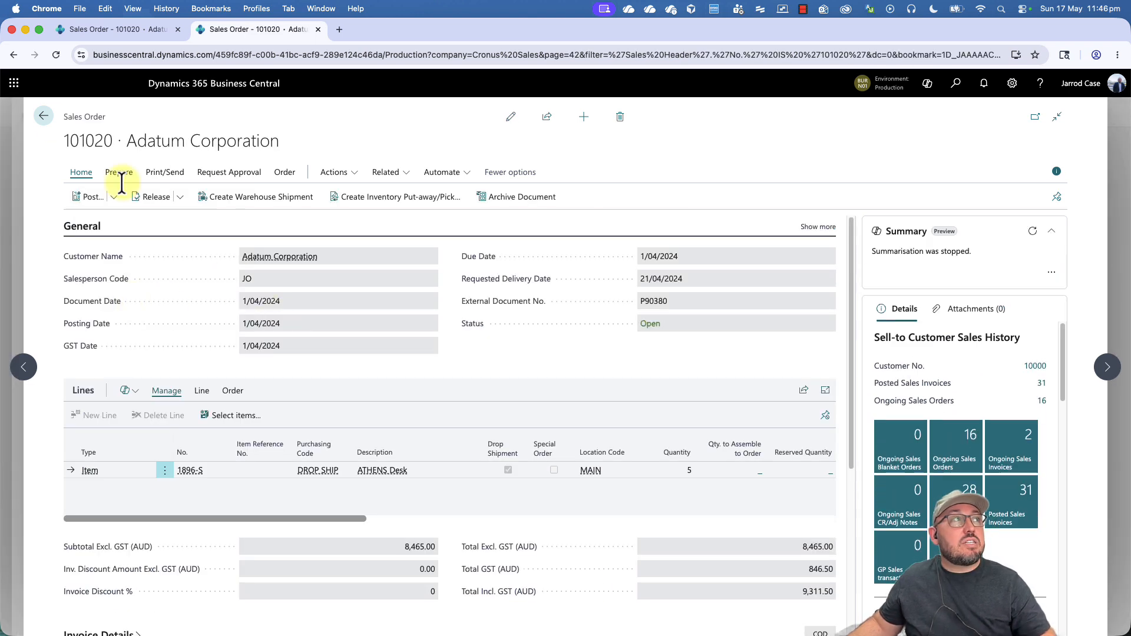
left_click(43, 116)
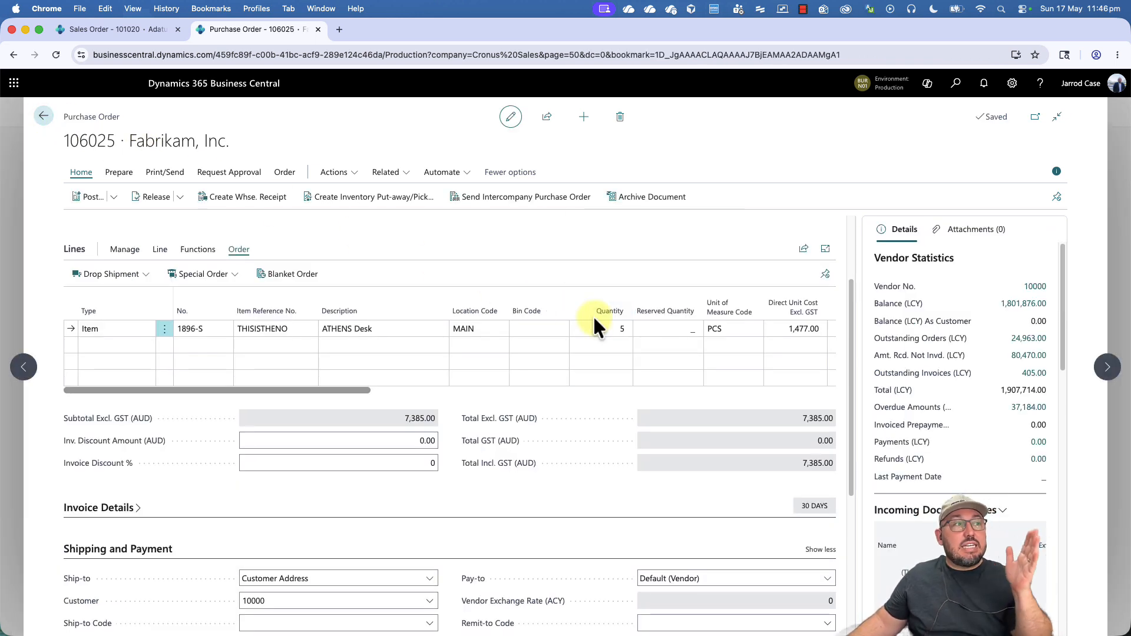
scroll(593, 314, "down", 5)
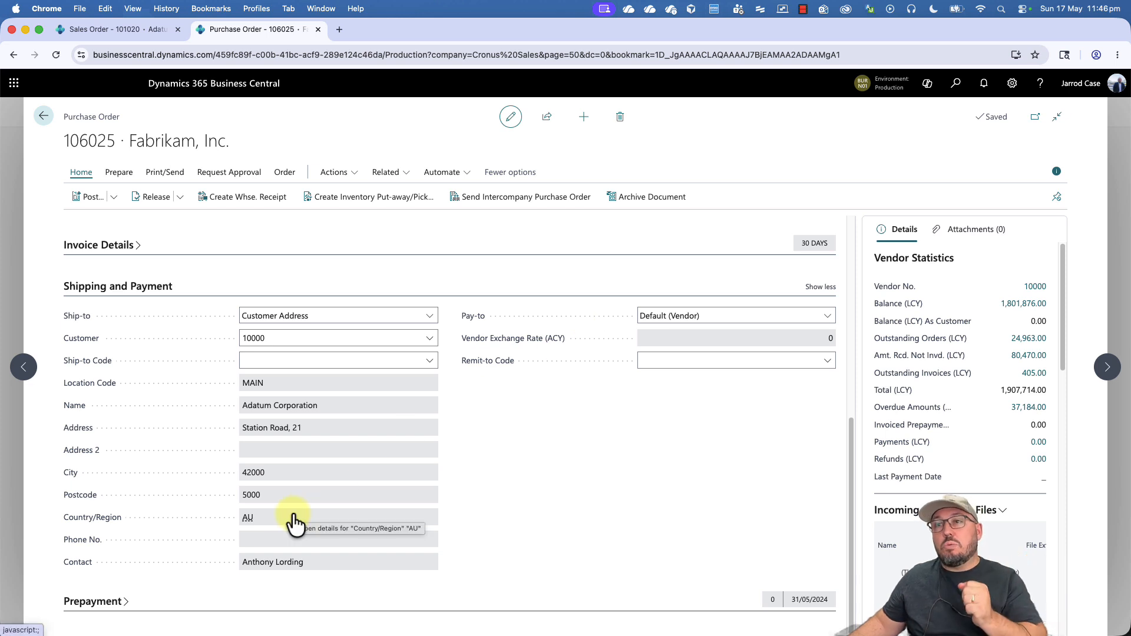
Step: Delete the Fabrikam, Inc. purchase order and confirm the deletion
scroll(293, 515, "up", 1)
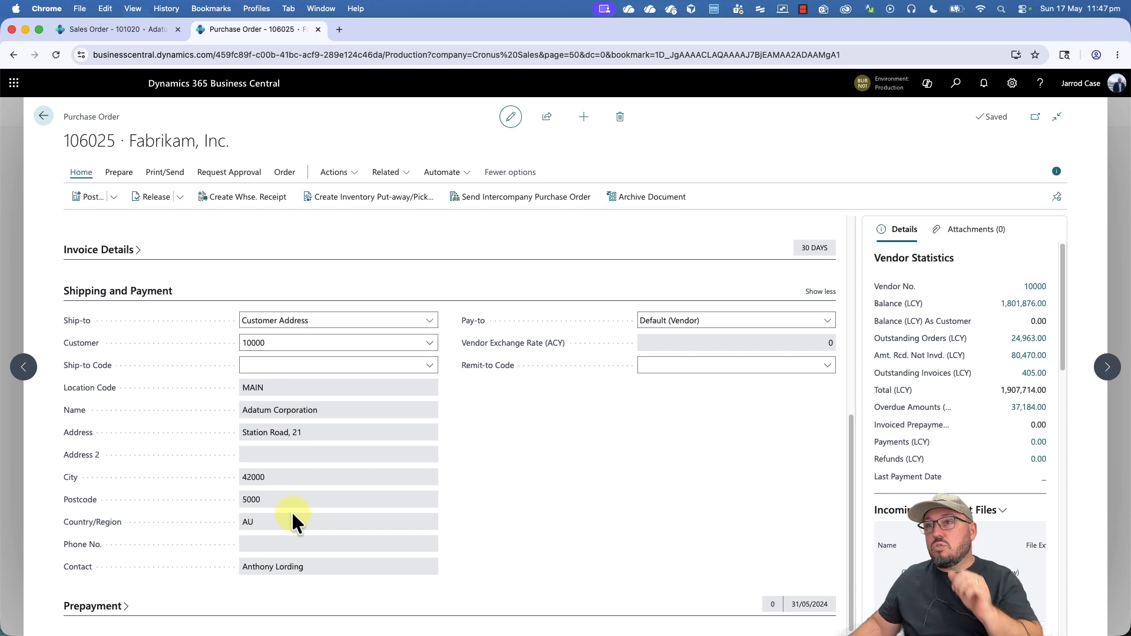
scroll(291, 510, "up", 6)
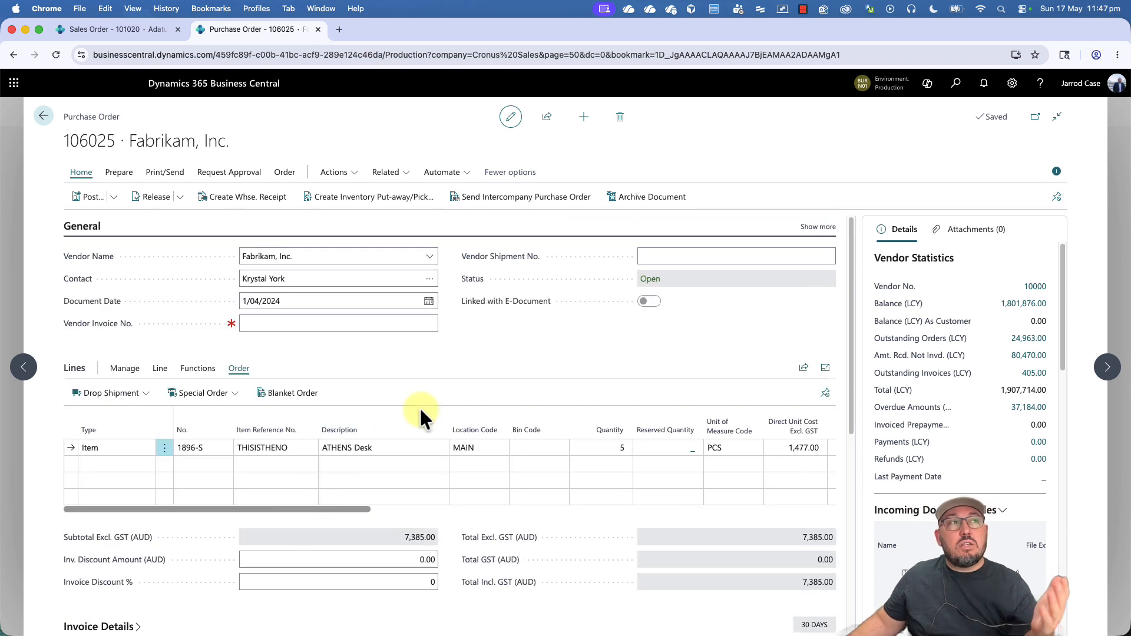
left_click(620, 117)
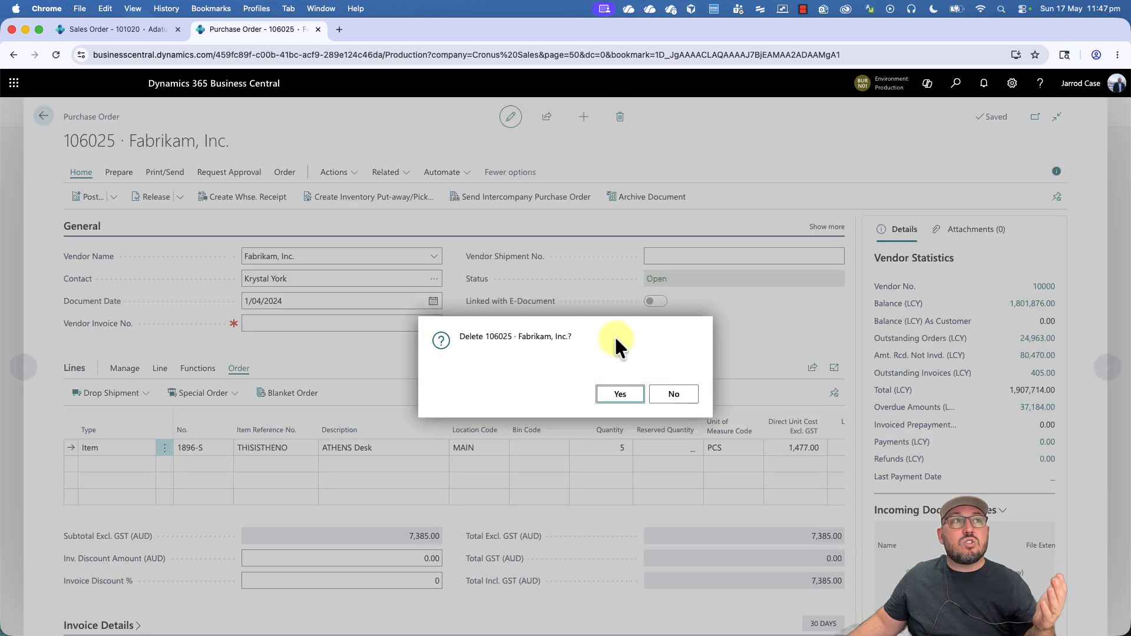
left_click(618, 400)
Step: From the Adatum Corporation sales order in the other browser tab, create a Graphic Design Institute purchase order for 5 ATHENS Desks, accepting the dimension update
left_click(143, 31)
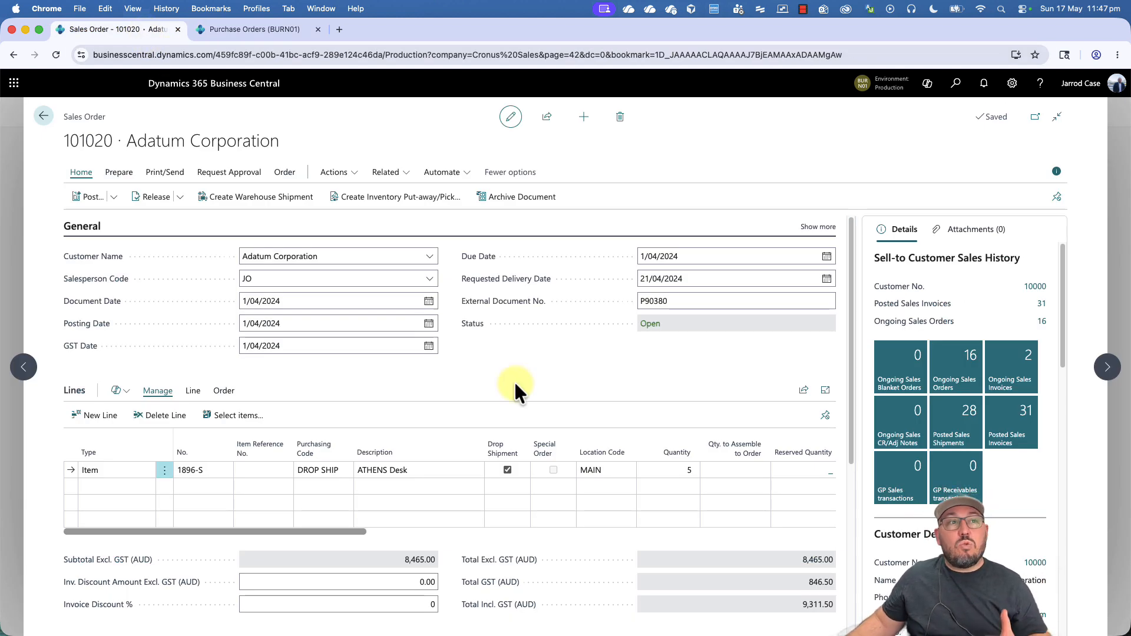
scroll(514, 380, "down", 1)
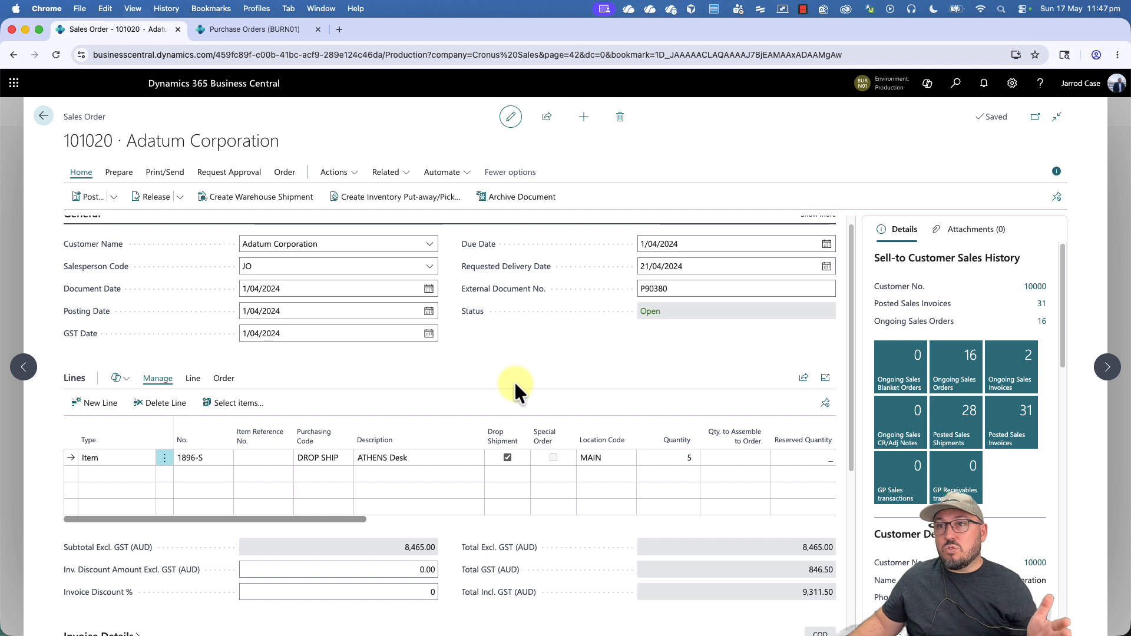
left_click(351, 178)
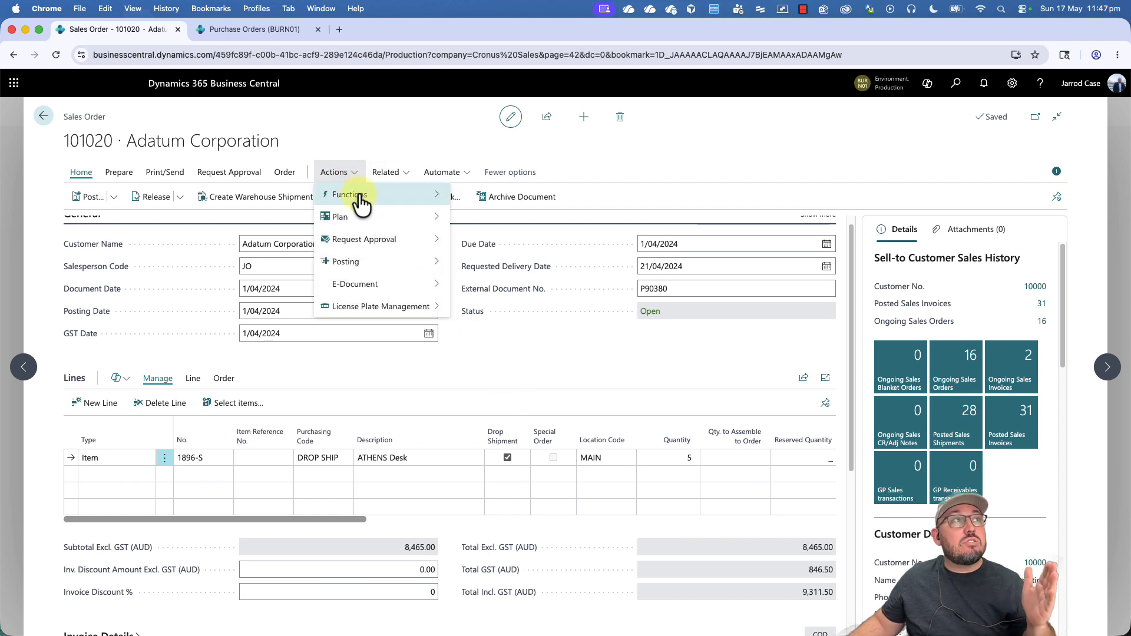
mouse_move(345, 196)
mouse_move(507, 197)
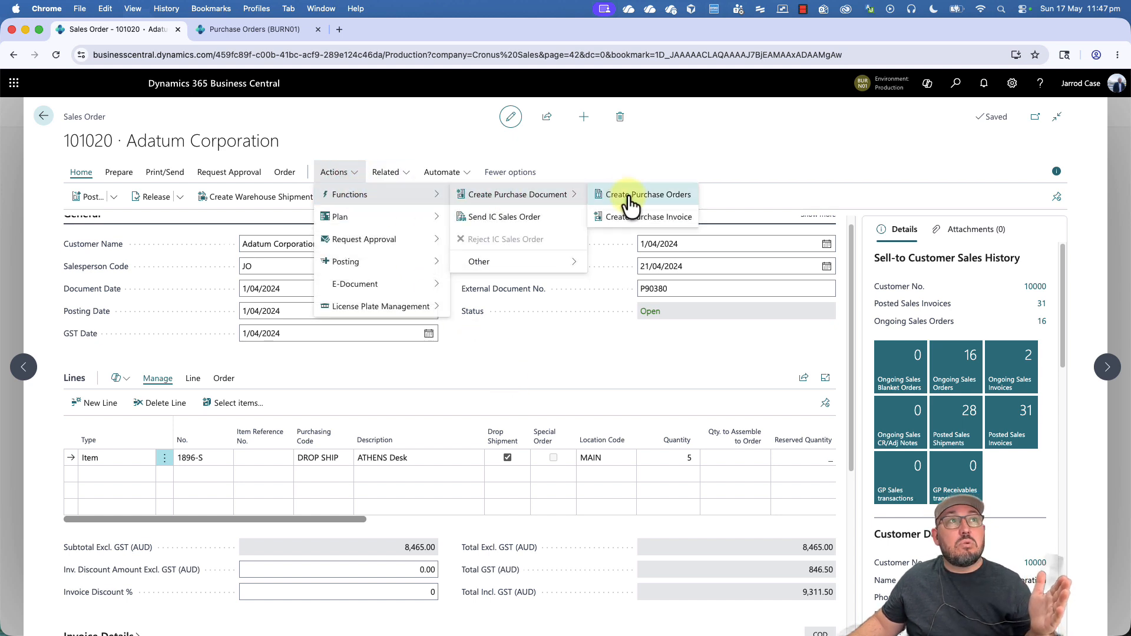
left_click(627, 193)
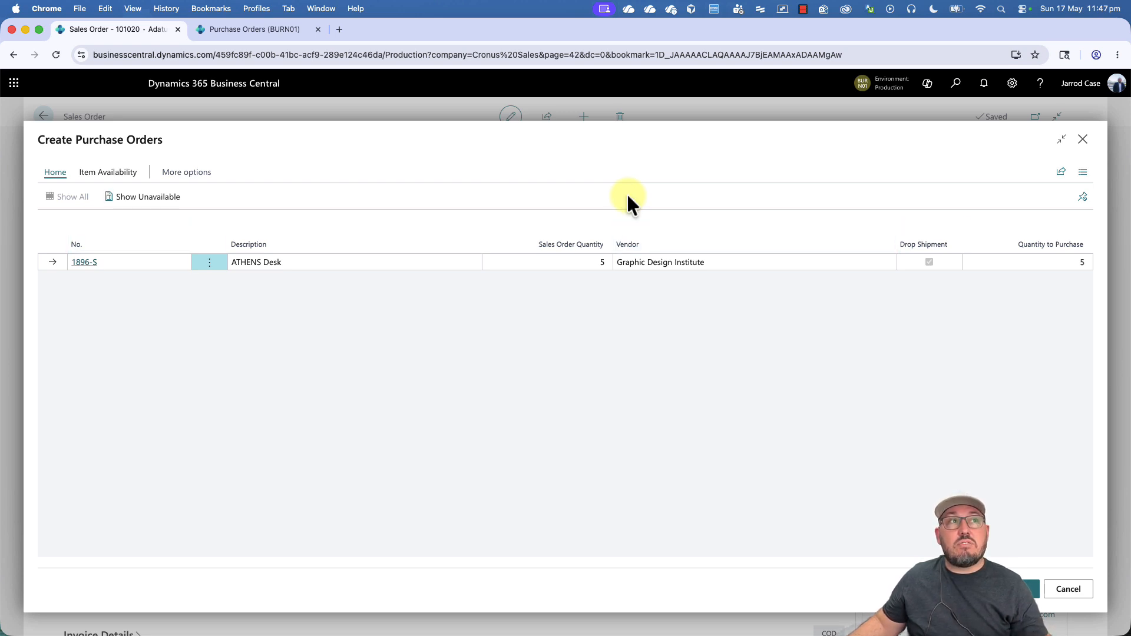
left_click(1018, 589)
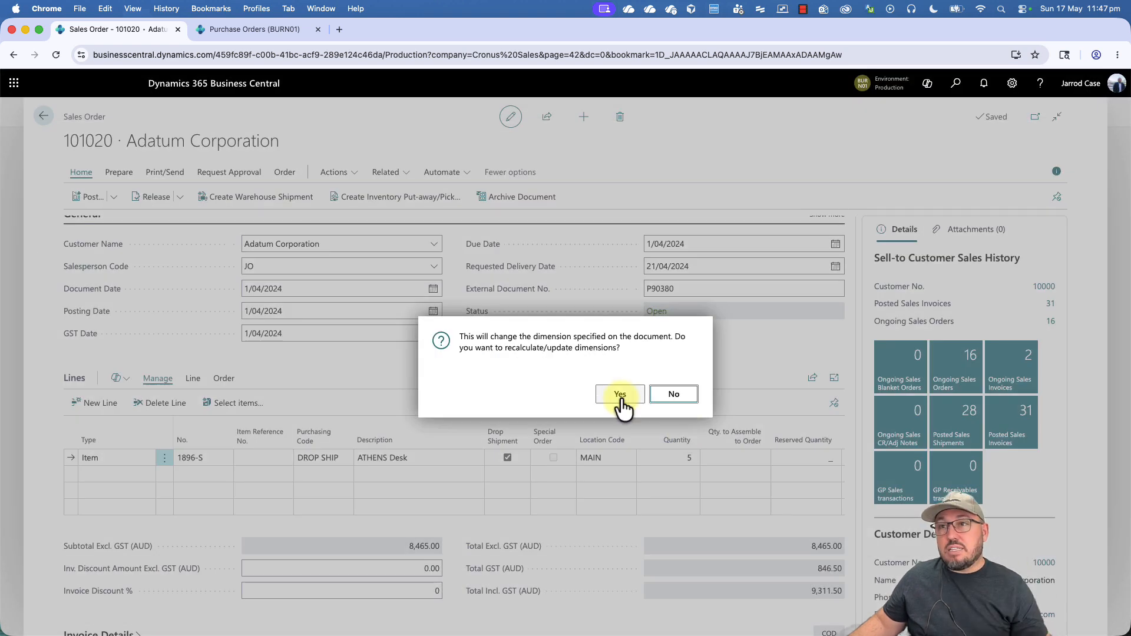
left_click(620, 400)
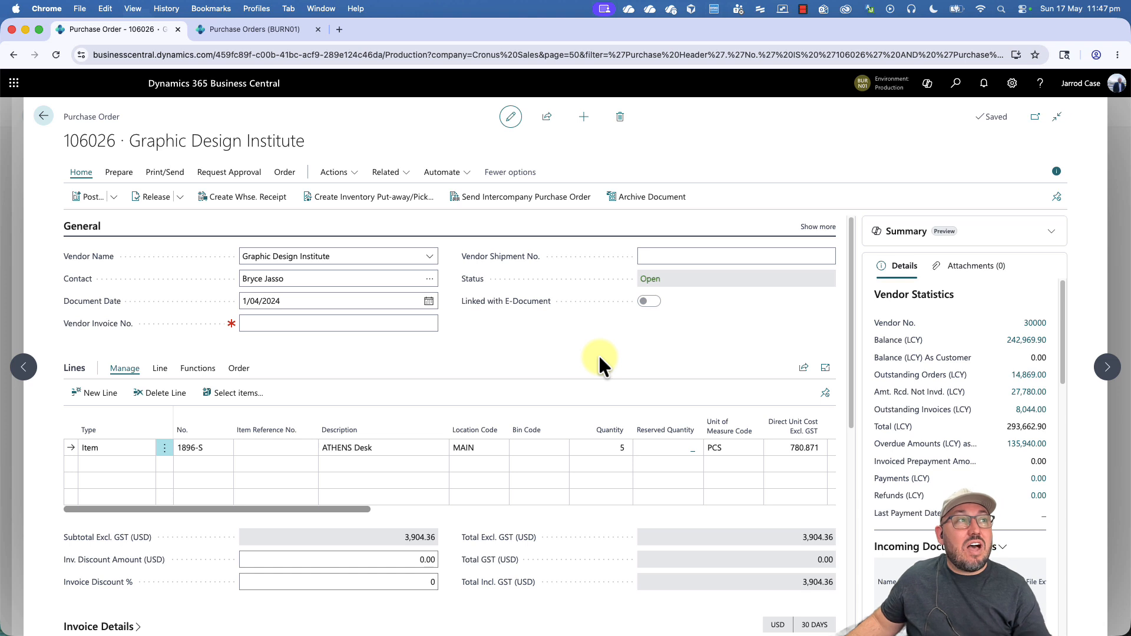
Step: Set the new purchase order's Vendor Invoice No. to IN243908098
scroll(599, 353, "down", 1)
left_click(363, 307)
type("IN243908098")
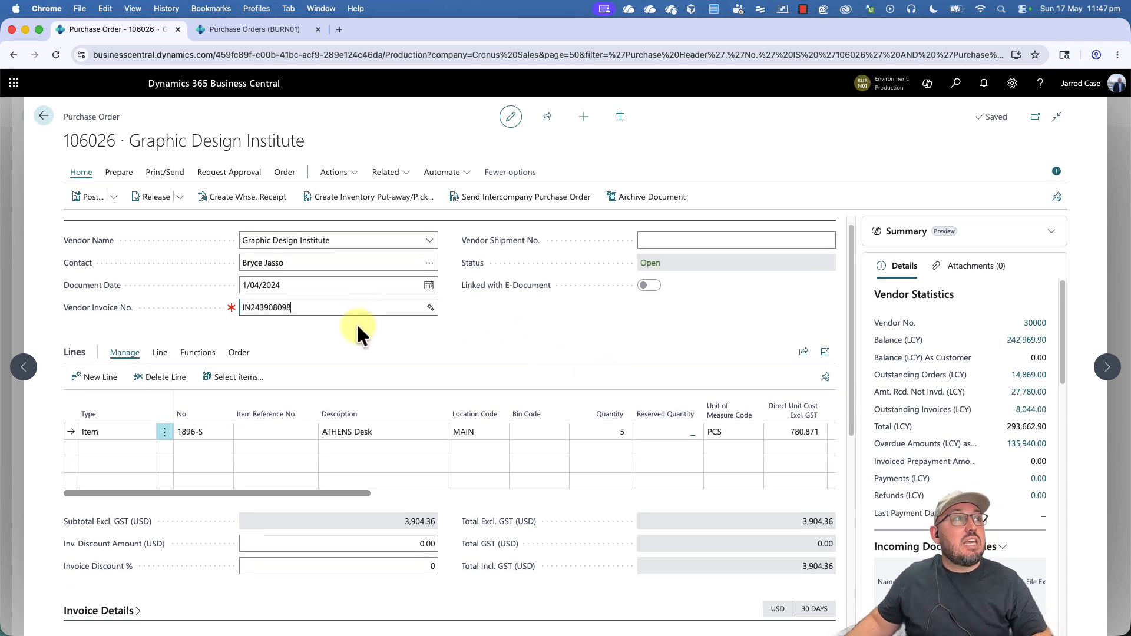
Step: Preview the posting of the Graphic Design Institute purchase order, and return to the order
left_click(115, 198)
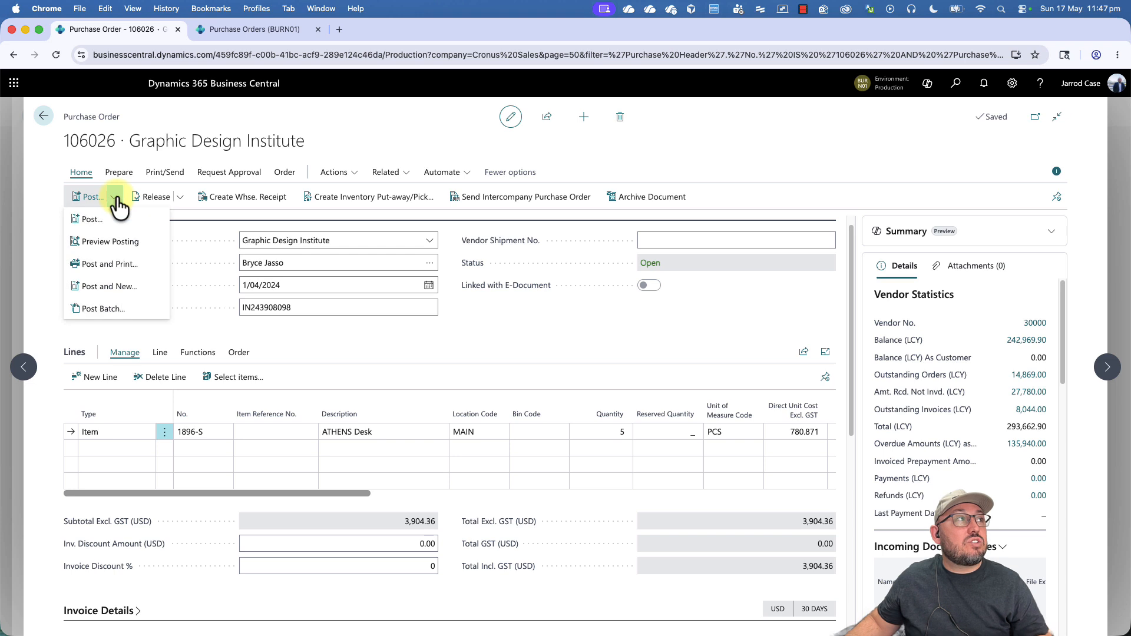
left_click(120, 242)
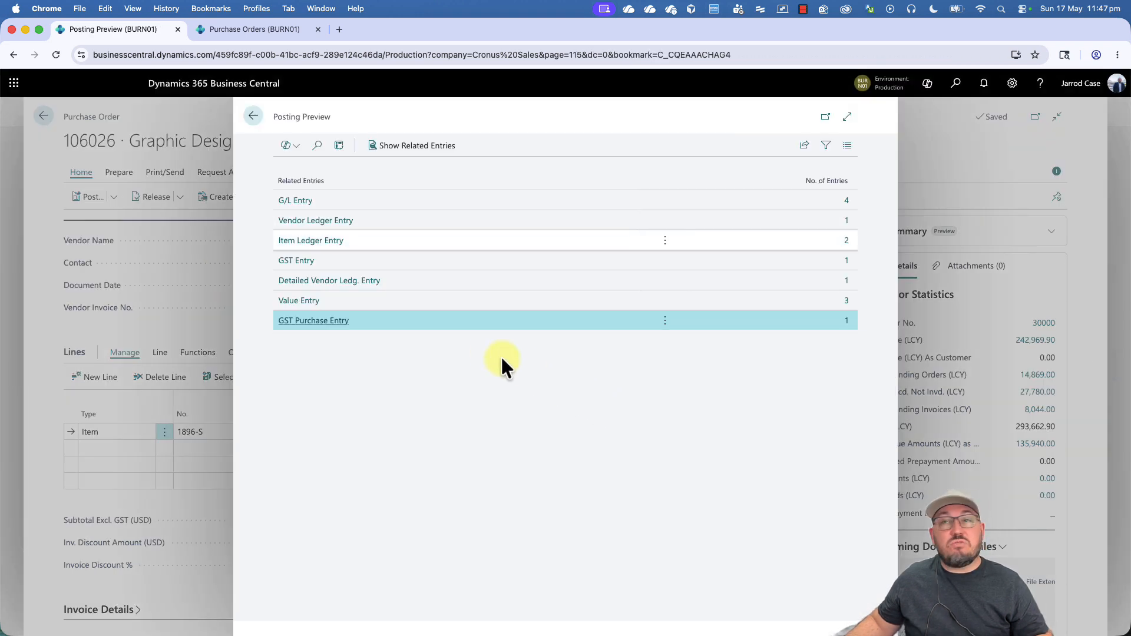
key("Escape")
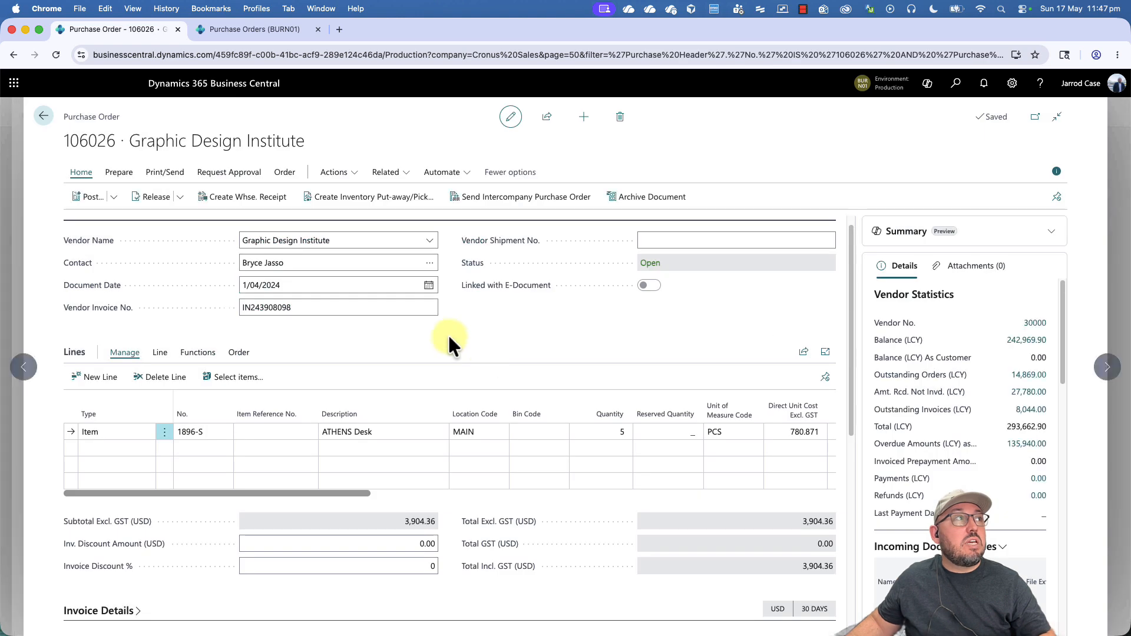
Step: Post the purchase order with the Receive option and check the received quantity on the ATHENS Desk line
left_click(91, 199)
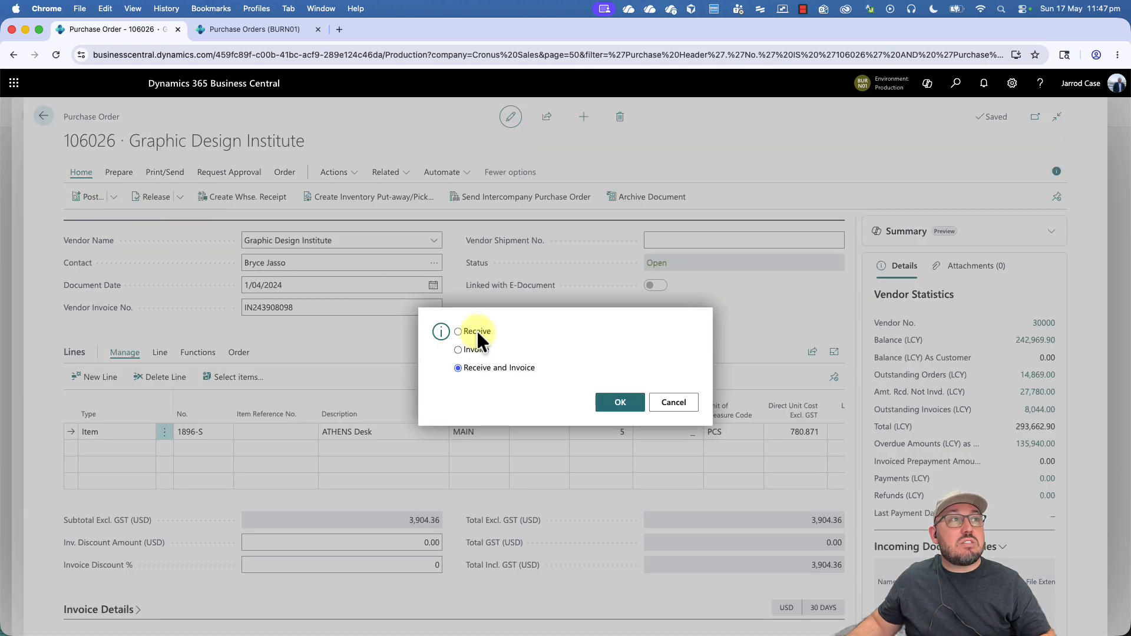
left_click(620, 402)
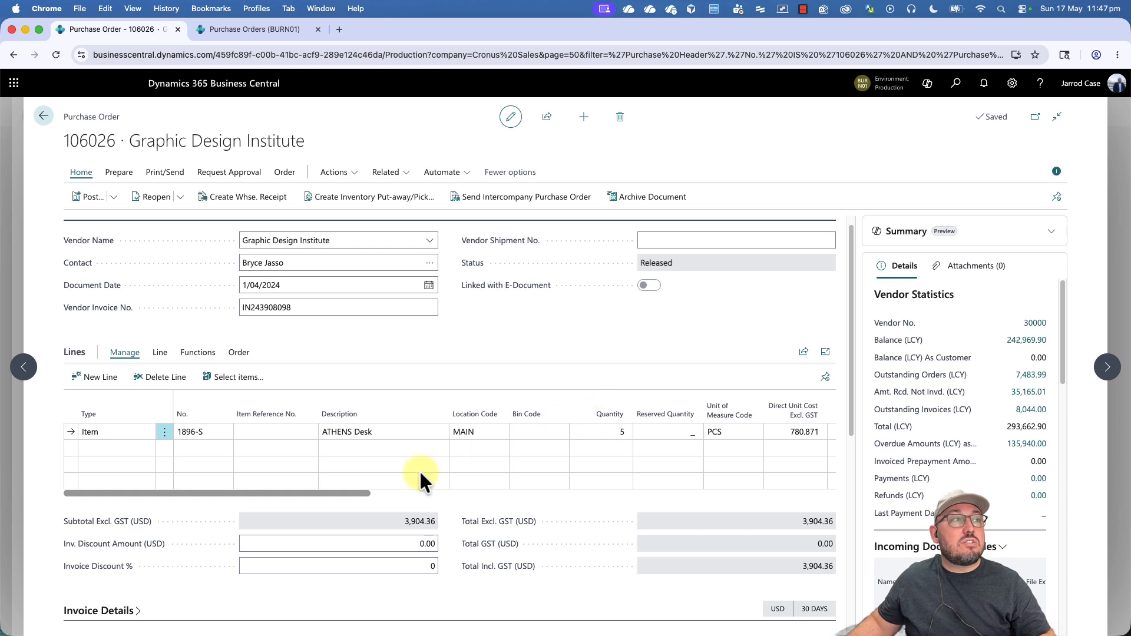
left_click_drag(395, 495, 530, 495)
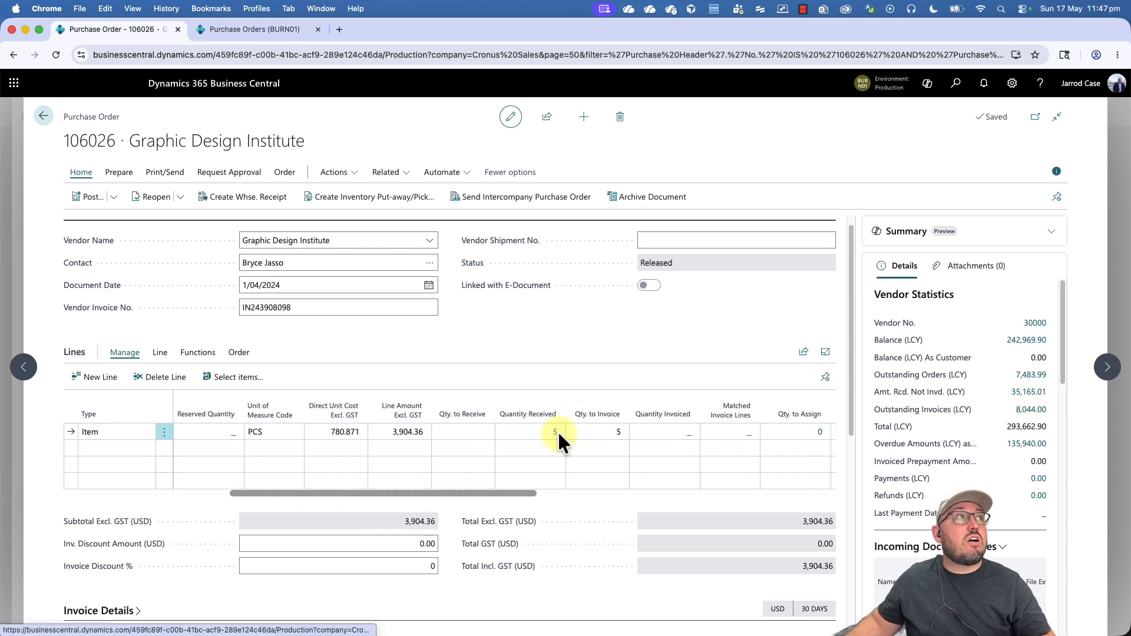
Step: In the other browser tab, open the last Adatum Corporation sales order and inspect the posted shipment lines behind the ATHENS Desk's shipped quantity
left_click(265, 29)
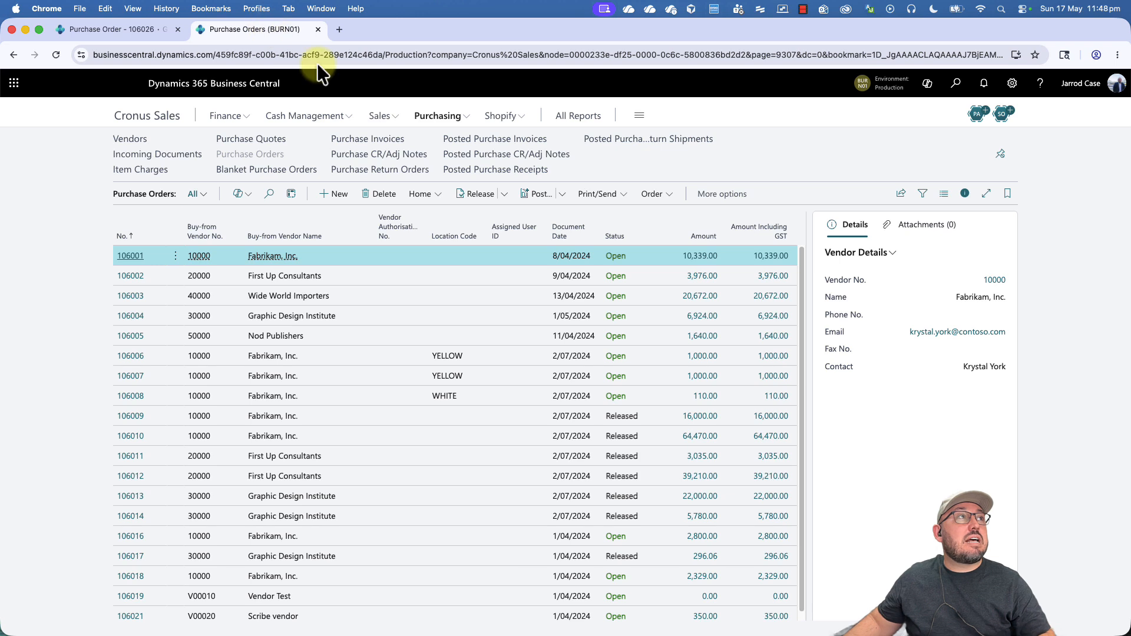
left_click(380, 116)
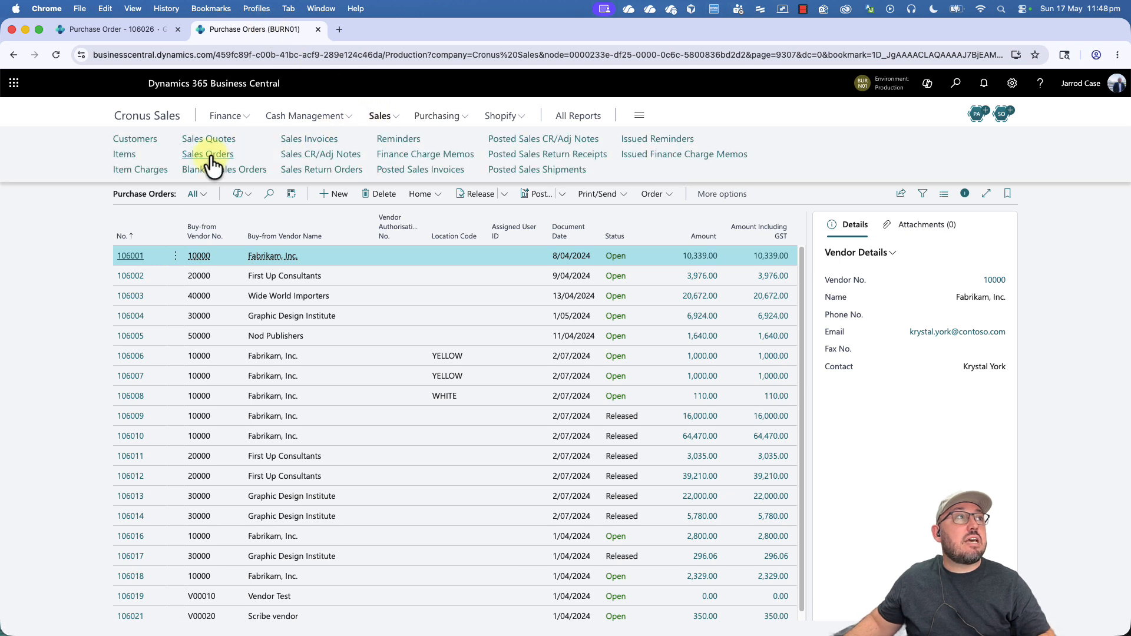
left_click(209, 156)
left_click(132, 597)
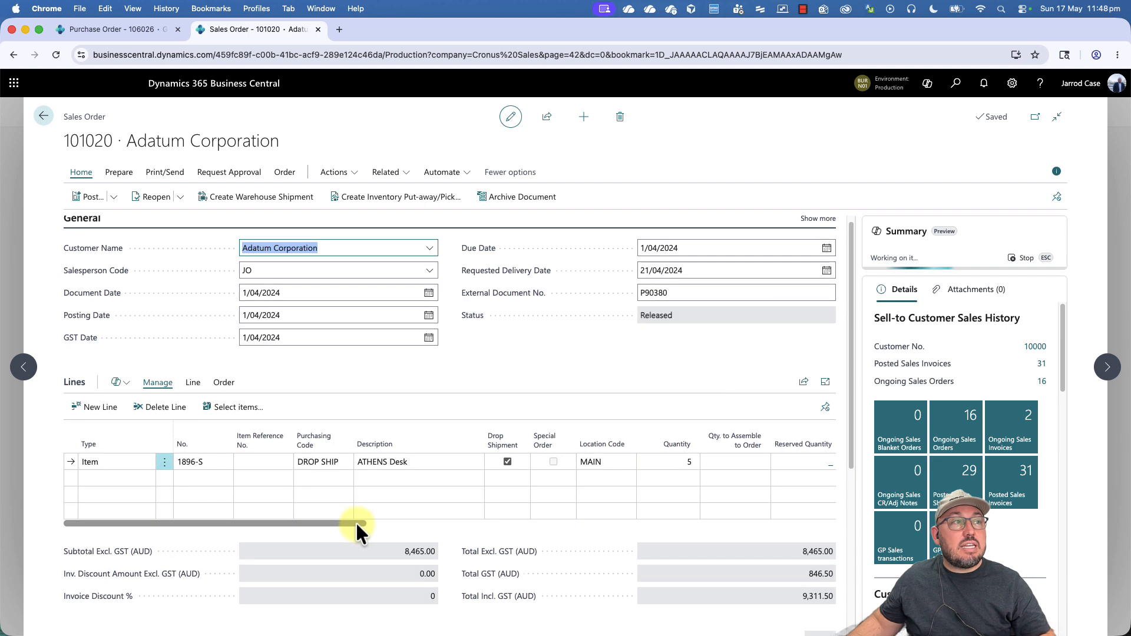
left_click_drag(459, 515, 654, 521)
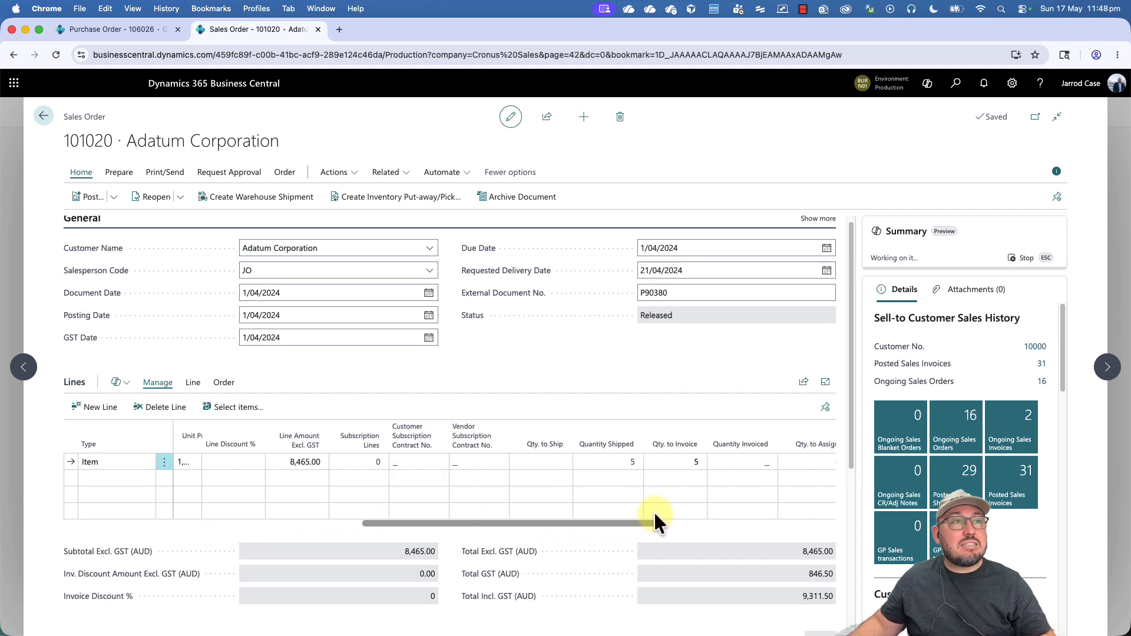
left_click(604, 463)
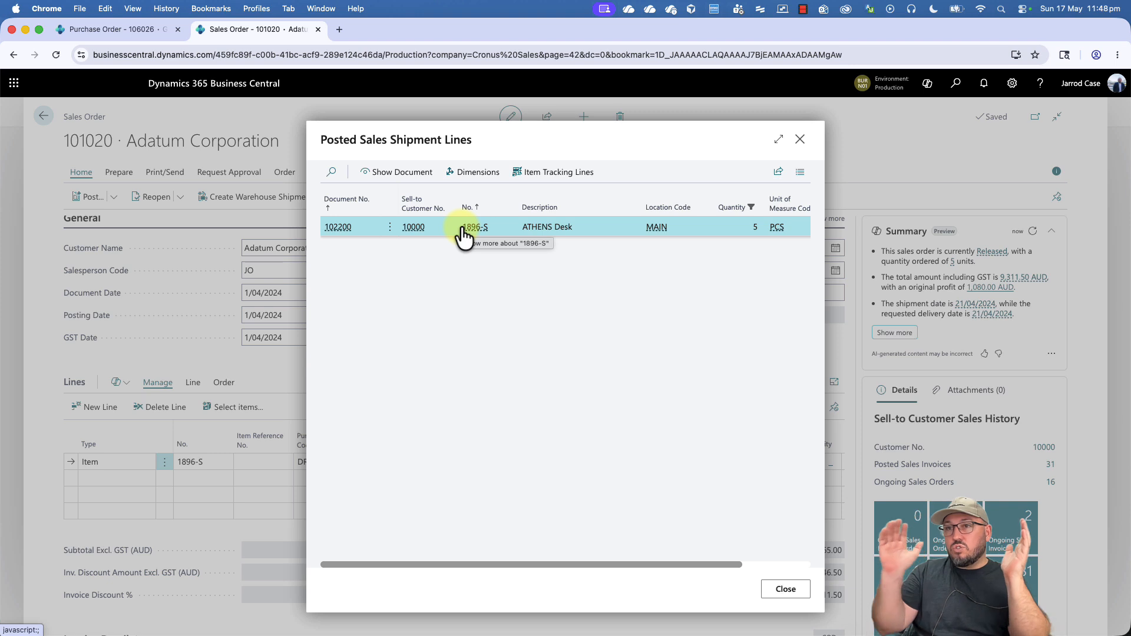
key("Escape")
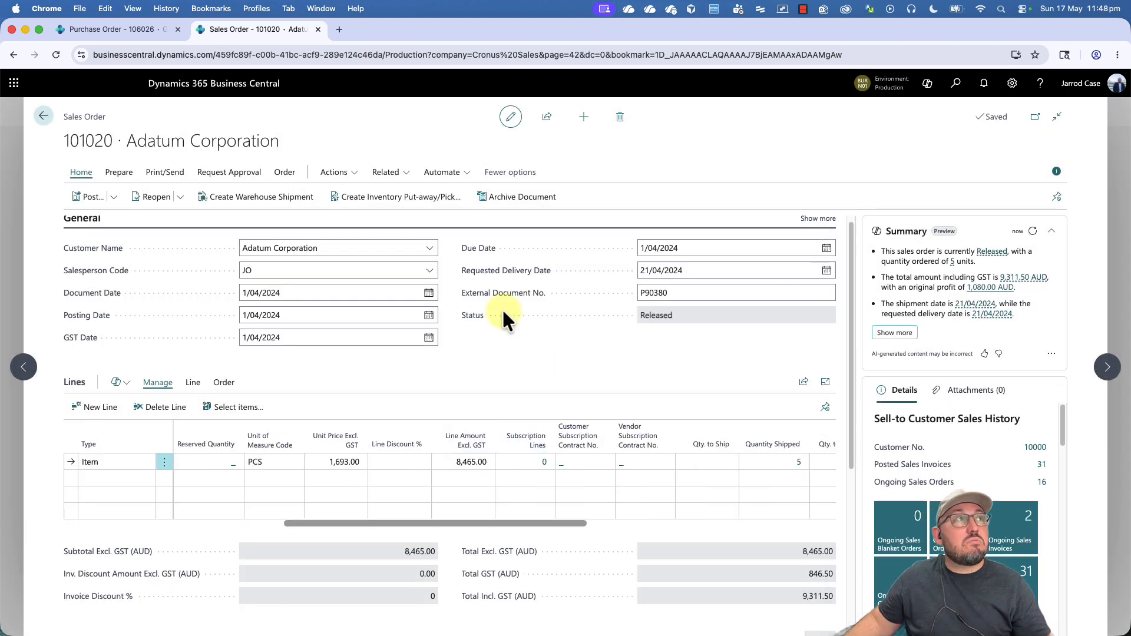
Step: Back in the Graphic Design Institute purchase order, post it with the Invoice option and decline opening the posted invoice
left_click(123, 32)
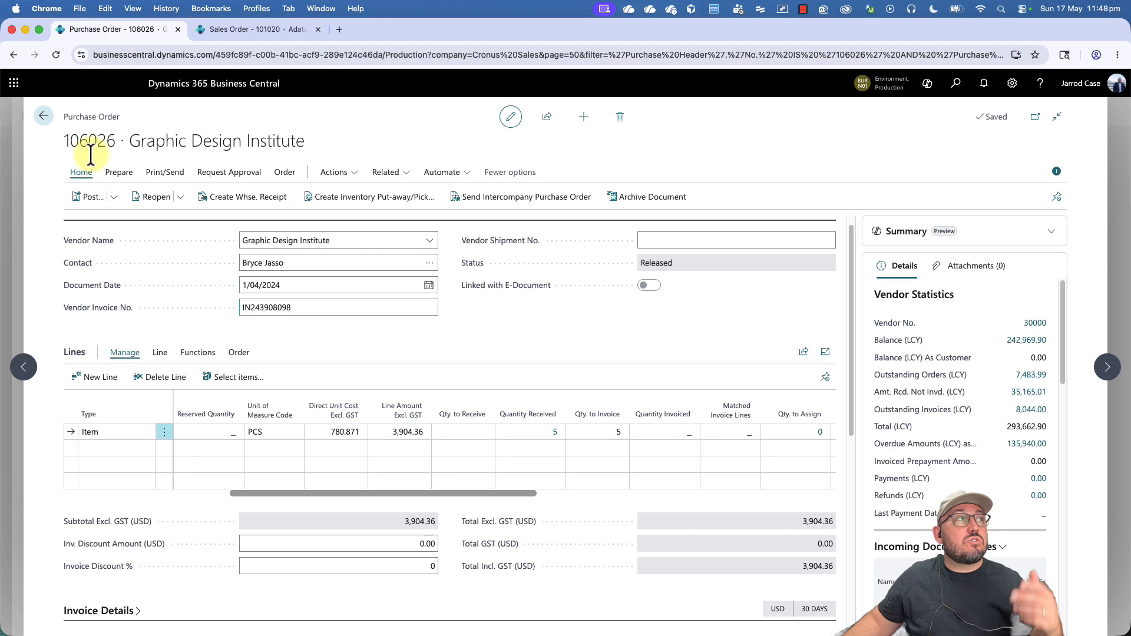
left_click(90, 197)
left_click(469, 348)
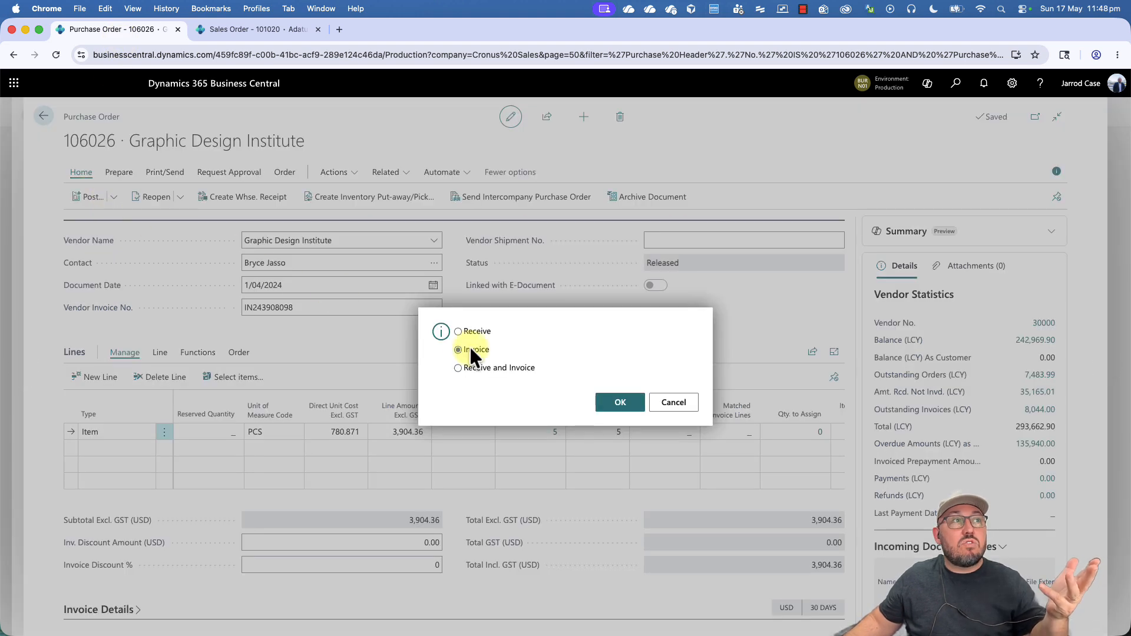
left_click(619, 403)
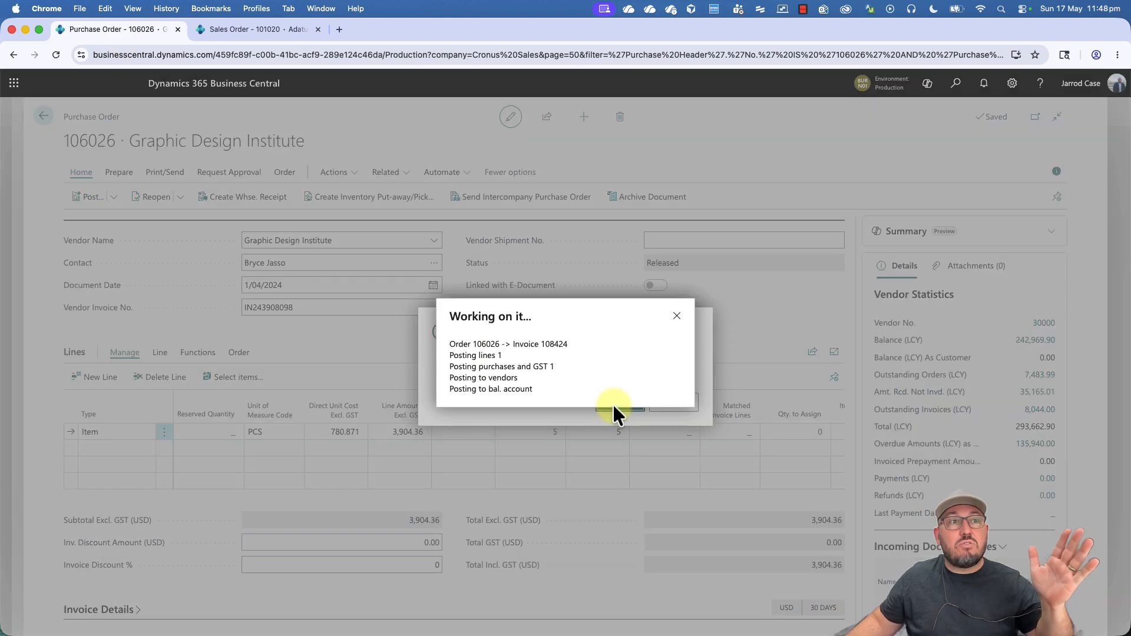
left_click(674, 399)
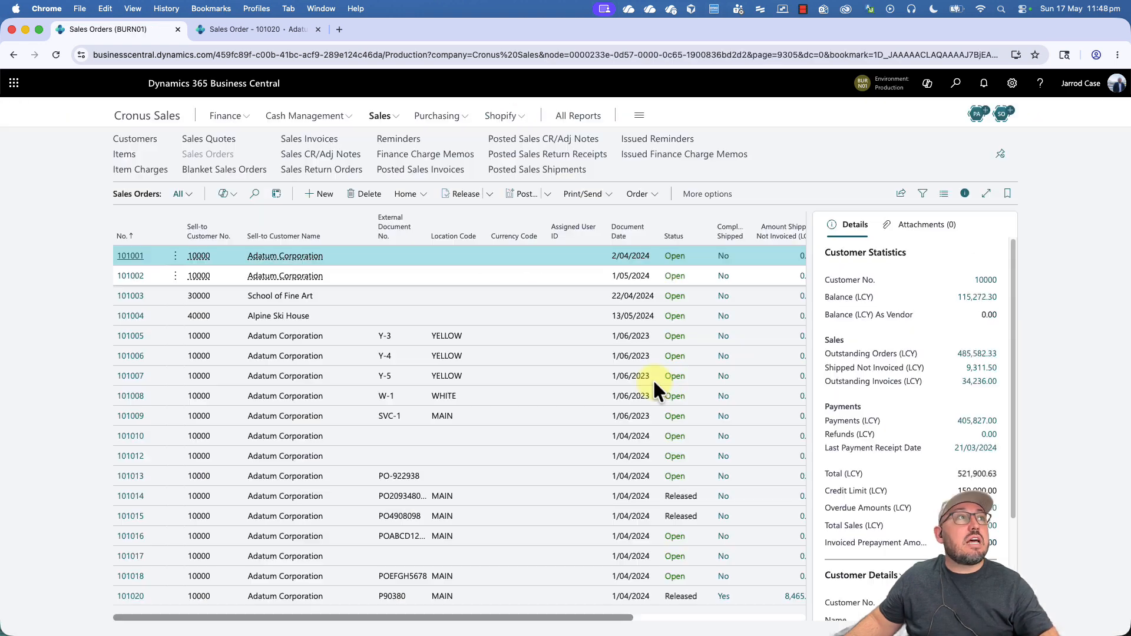
Step: Post the Adatum Corporation sales order in the other tab with the Invoice option and open the posted sales invoice
left_click(224, 29)
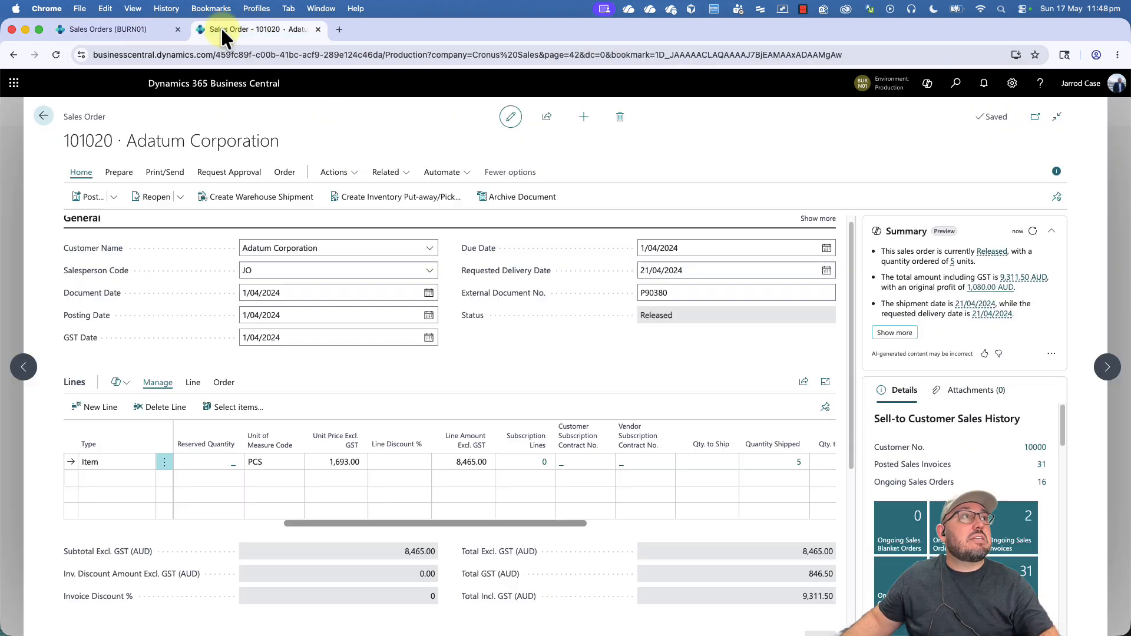
left_click(88, 198)
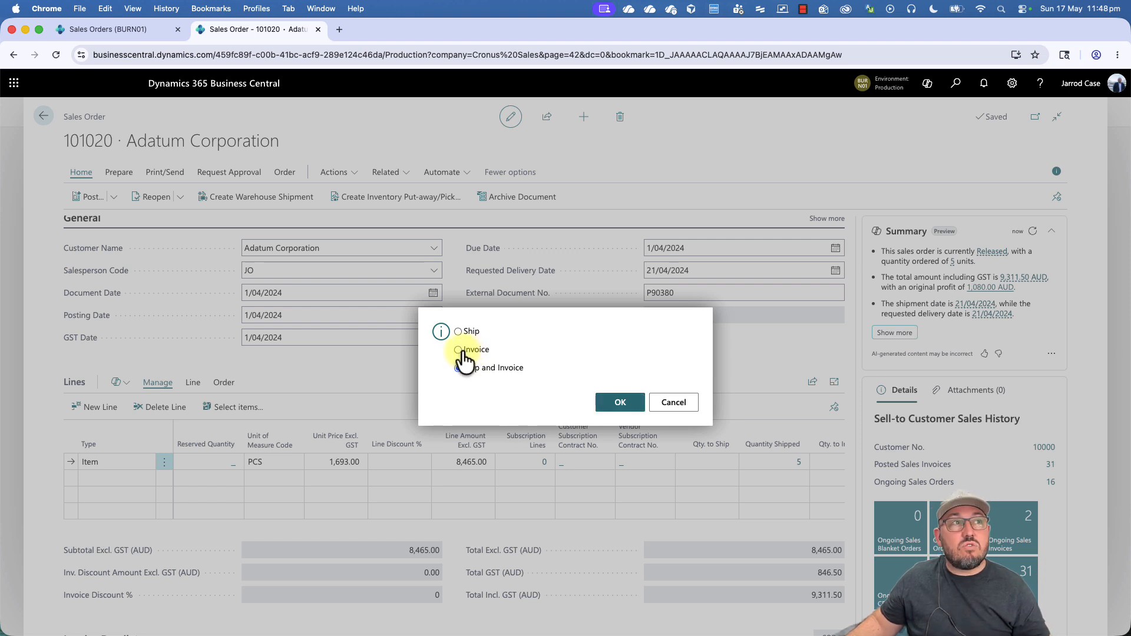
left_click(620, 403)
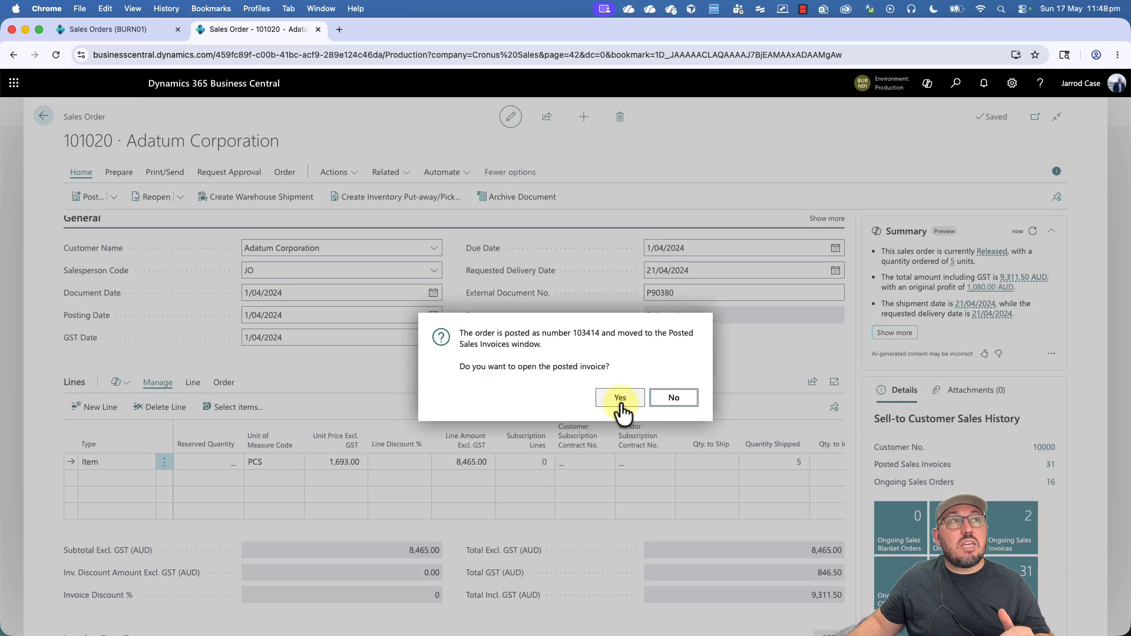
left_click(621, 399)
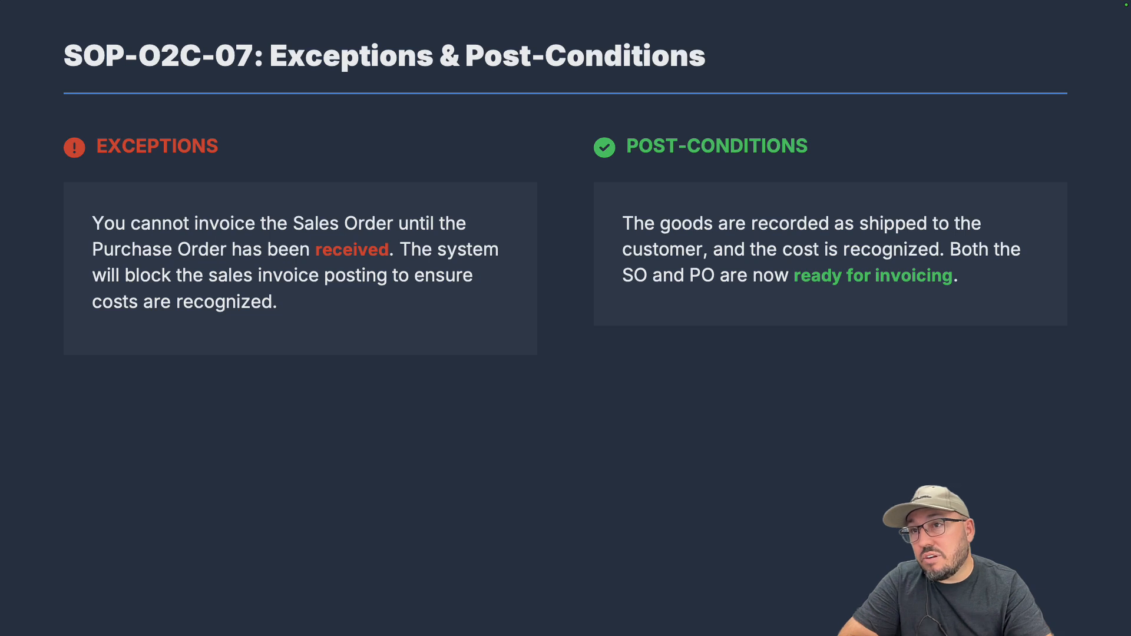
key("Right")
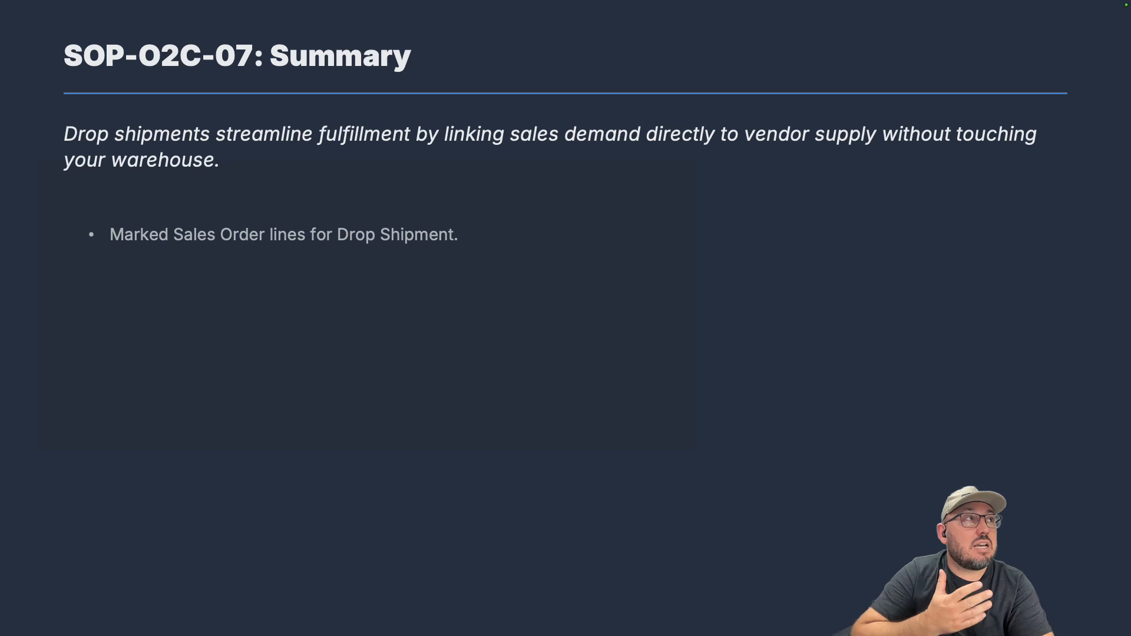
key("Right")
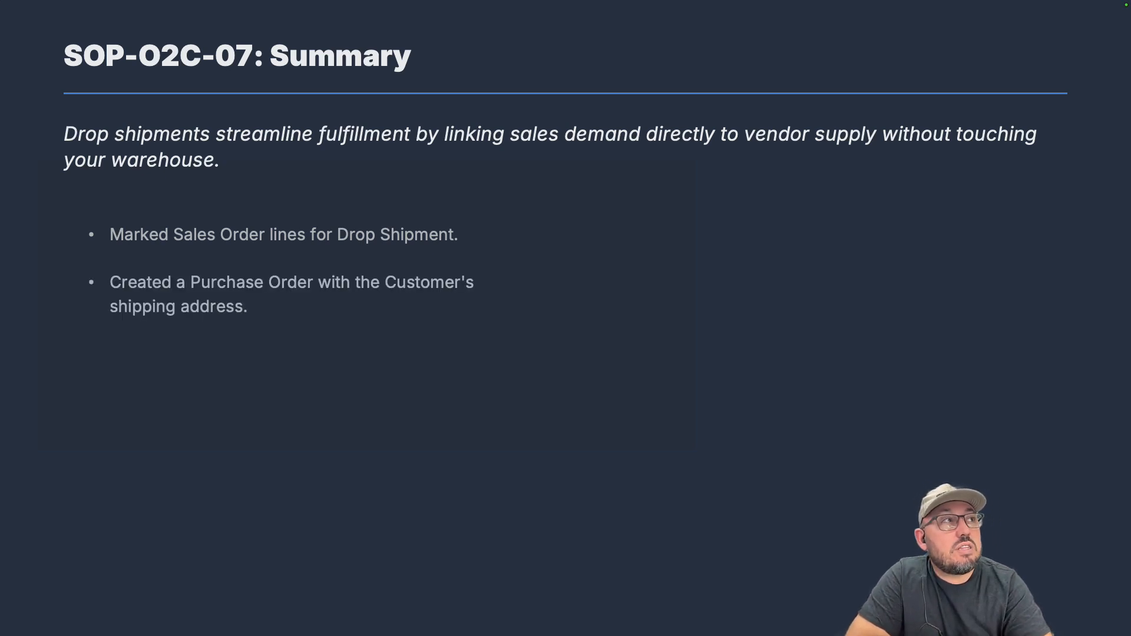
key("Right")
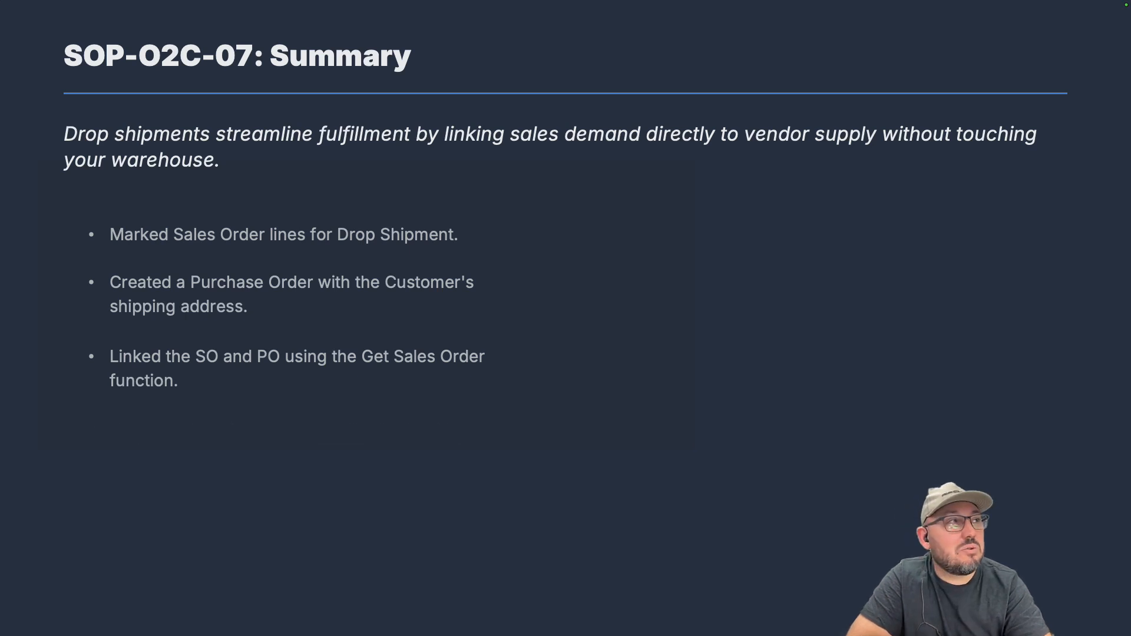
key("Right")
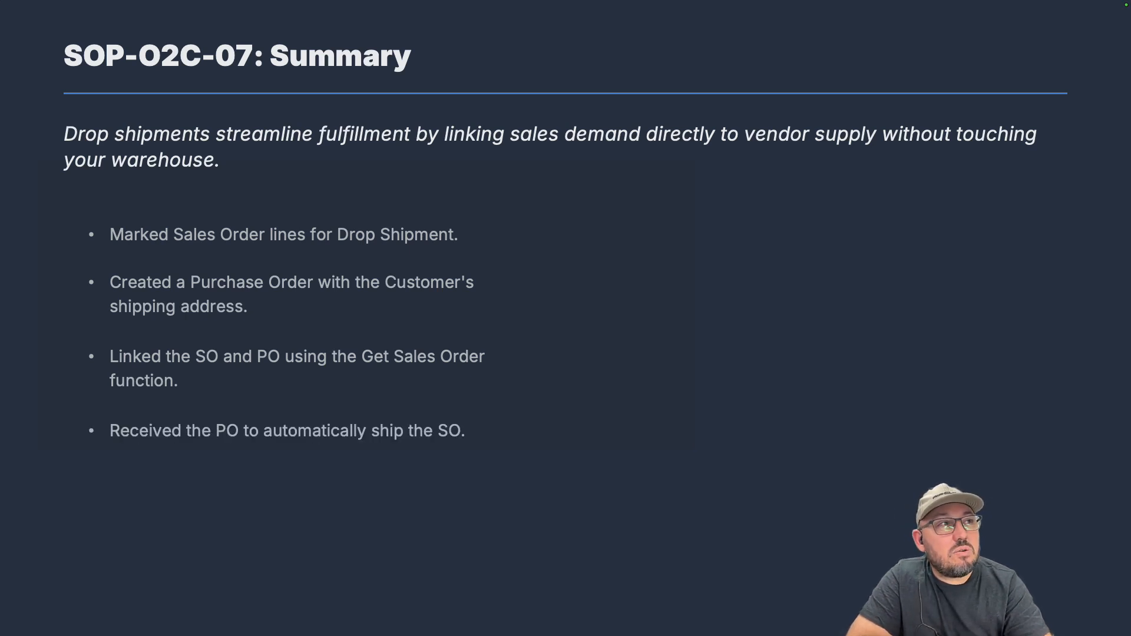